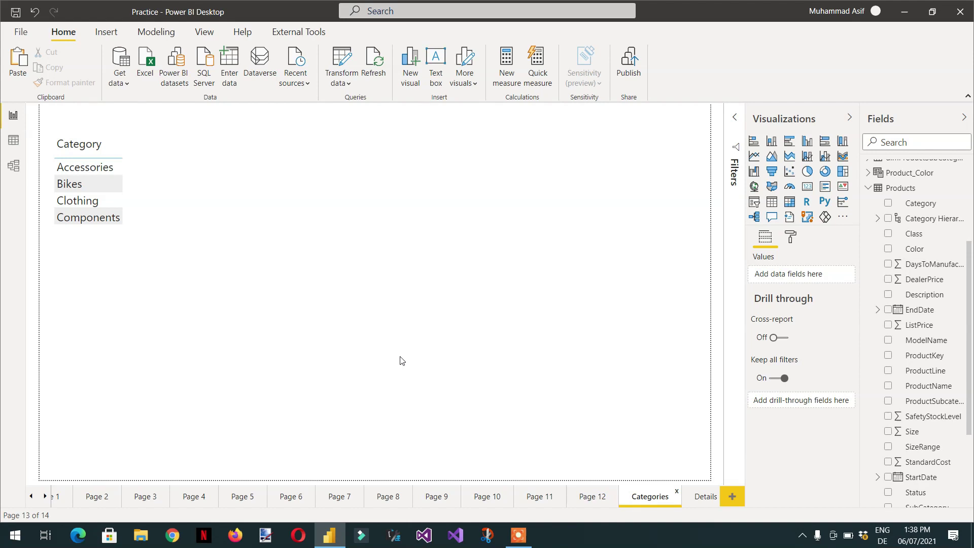
Add the Products Color field to the Category table on the Categories page and enlarge the table.
left_click(146, 221)
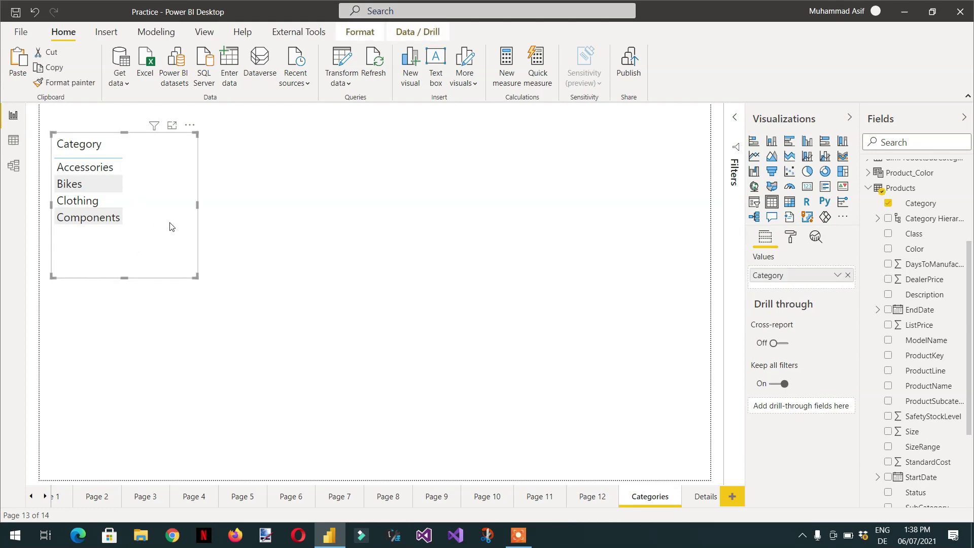
left_click(888, 249)
left_click_drag(196, 277, 226, 399)
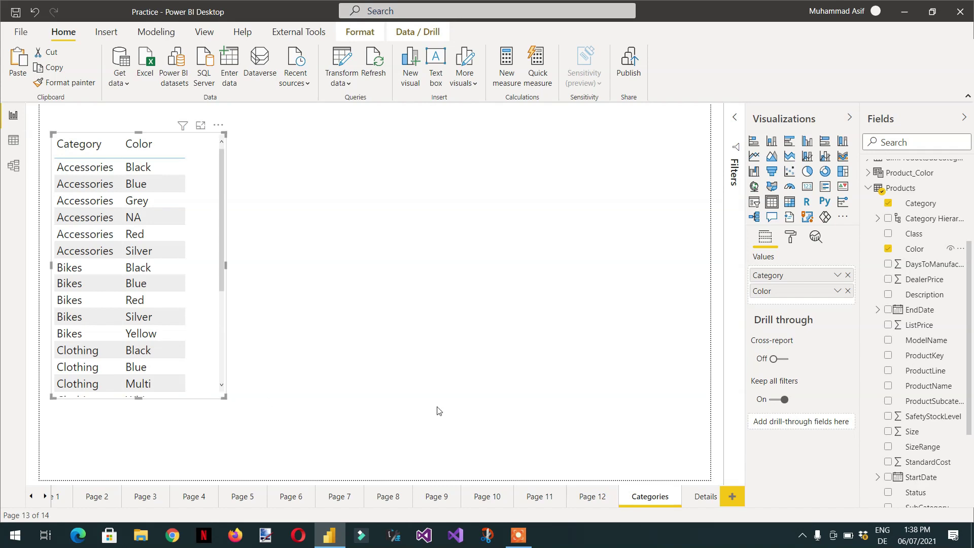
Set the Products Category field as the drill-through field on the Details page.
left_click(704, 497)
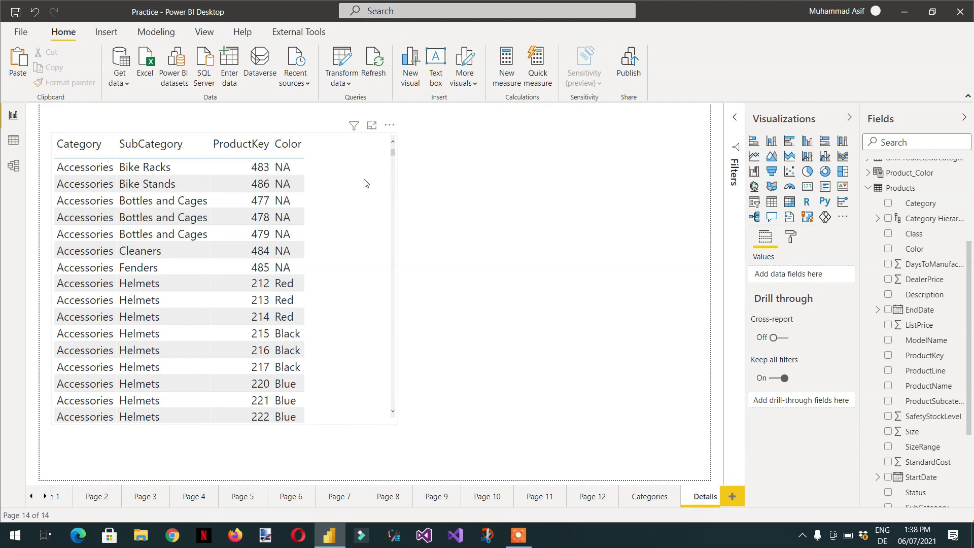
mouse_move(394, 151)
left_mouse_down()
mouse_move(389, 239)
mouse_move(390, 148)
left_mouse_up()
left_click(210, 274)
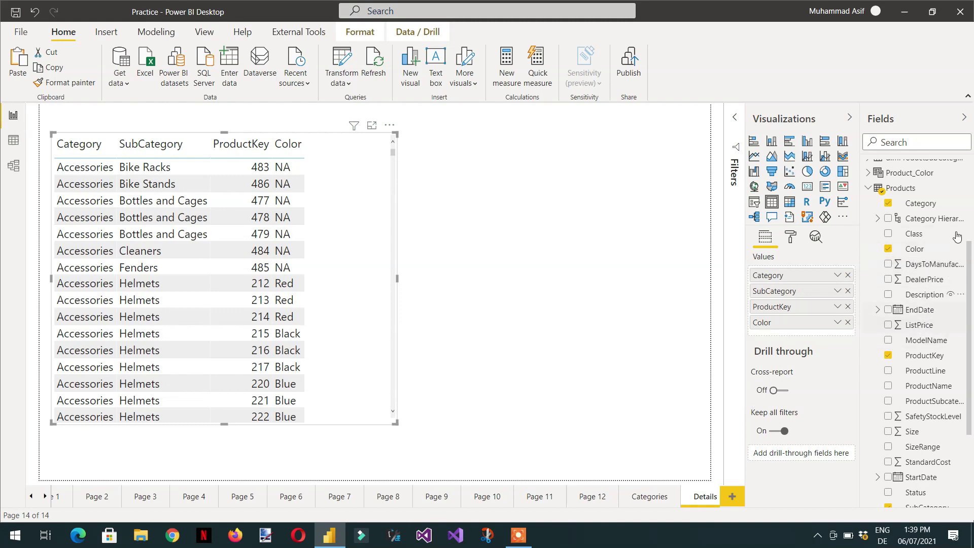
left_click_drag(921, 204, 809, 458)
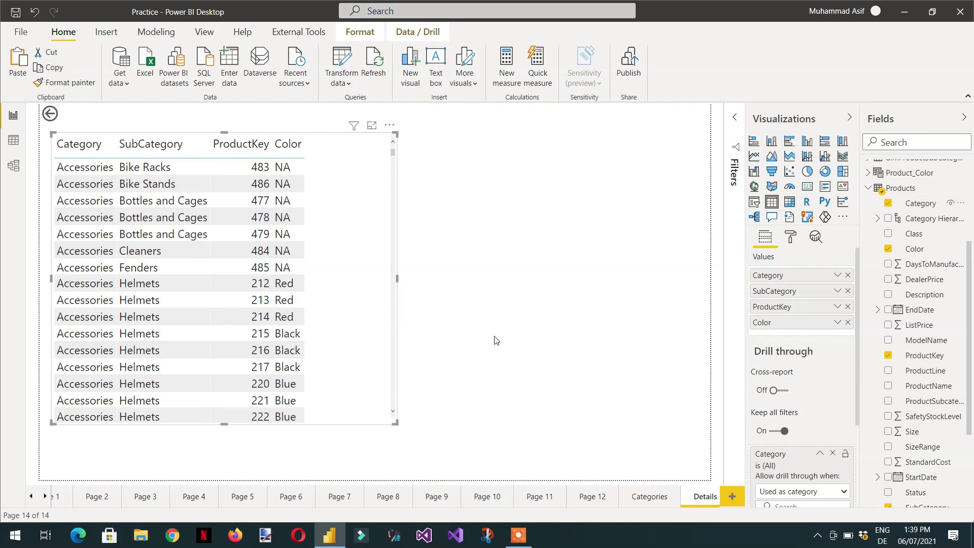
Drill through from the Accessories / Black row on the Categories page to the Details page.
left_click(651, 497)
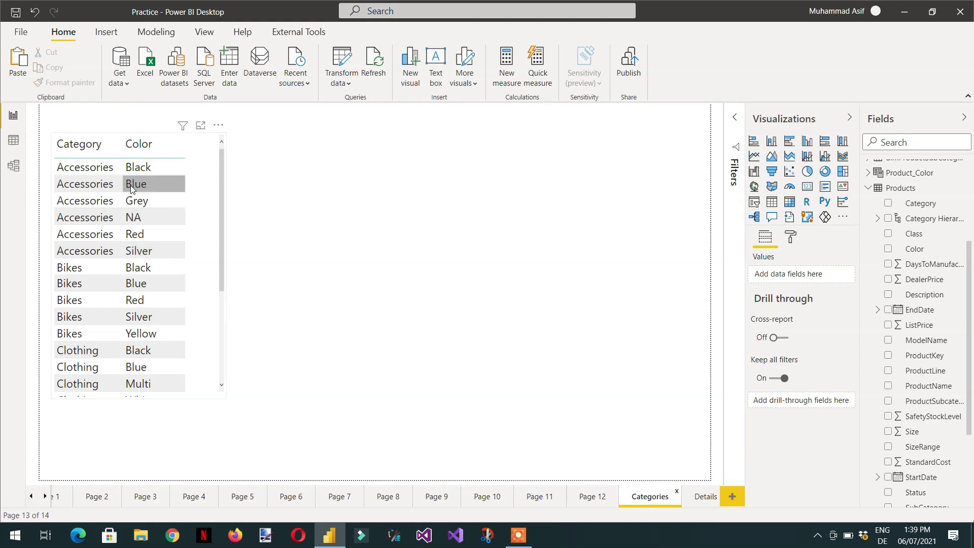
right_click(111, 170)
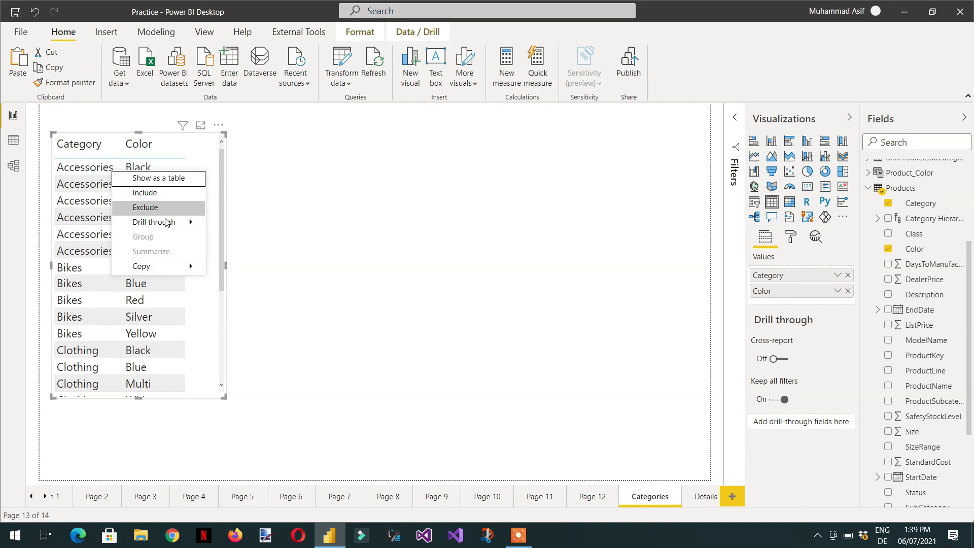
mouse_move(167, 226)
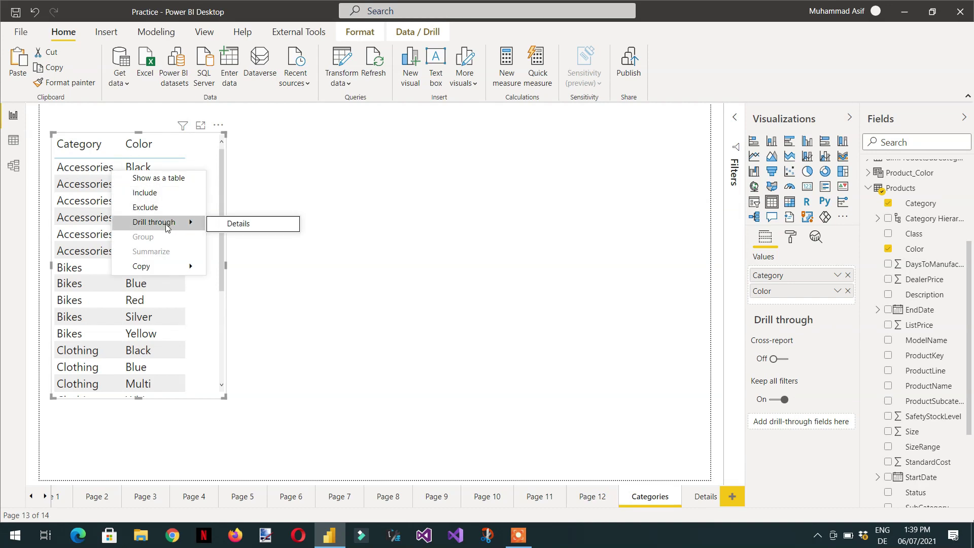
left_click(234, 225)
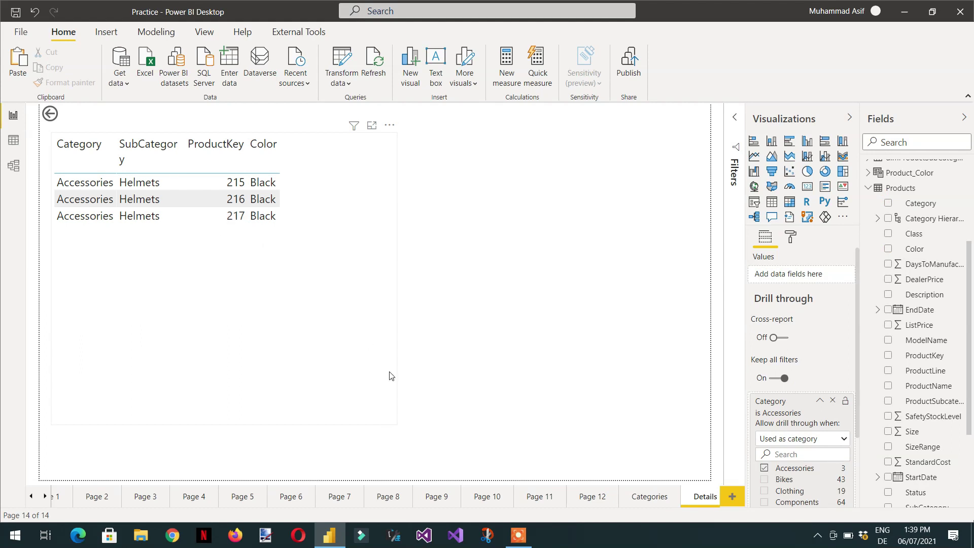
Return to the Categories page and drill through from the Clothing / Black row to the Details page.
left_click(658, 497)
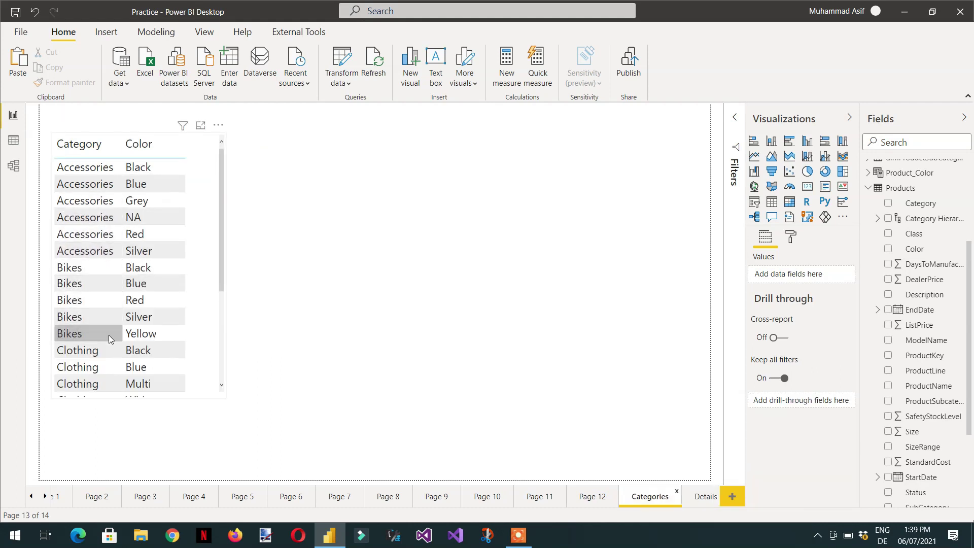
right_click(78, 352)
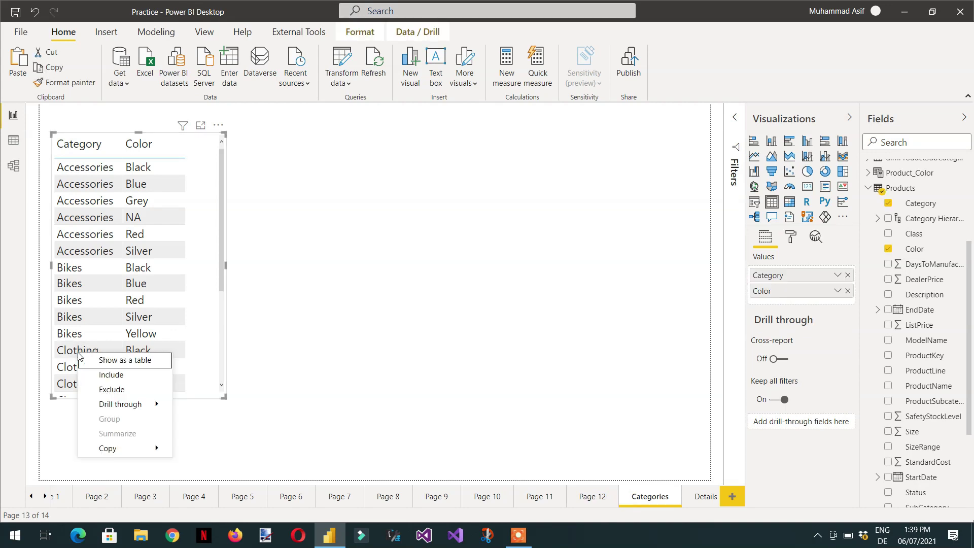
mouse_move(131, 406)
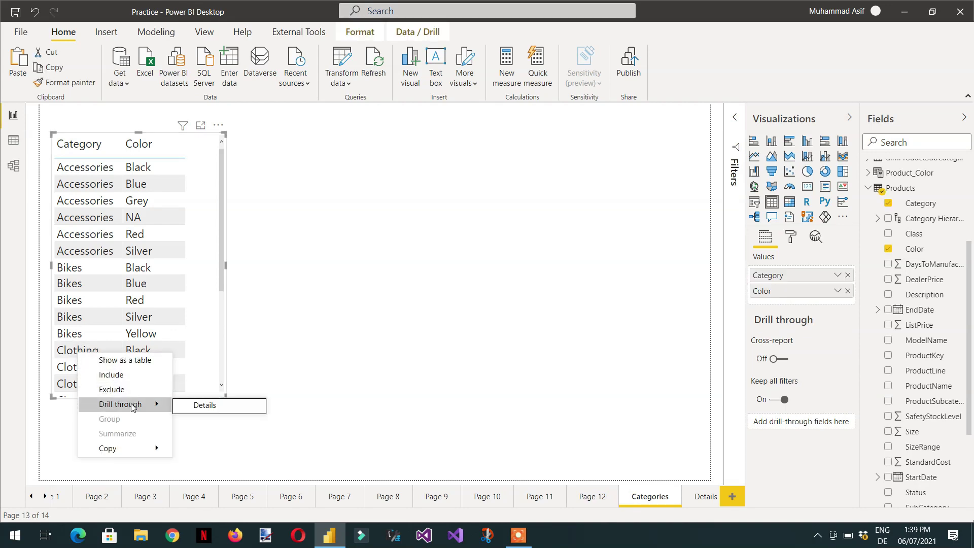
left_click(208, 408)
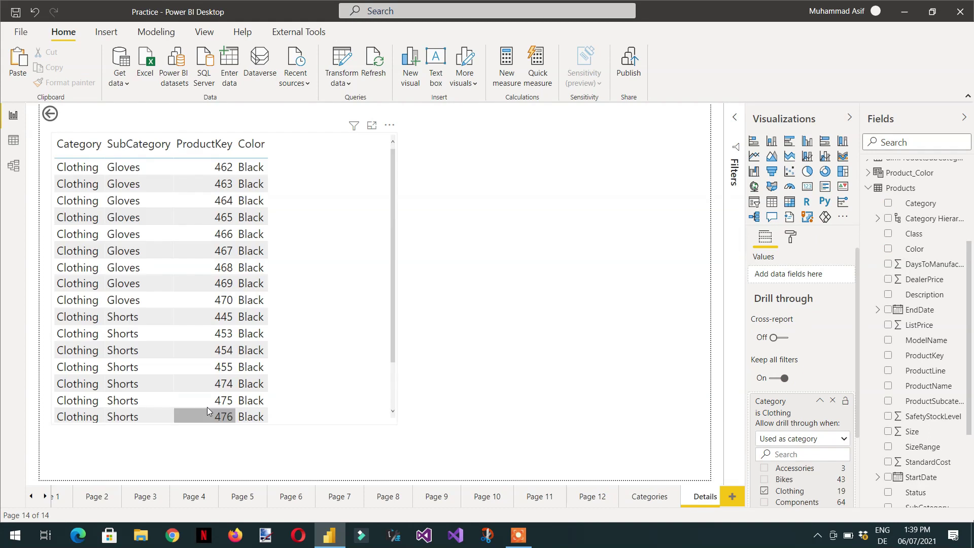
mouse_move(391, 237)
left_mouse_down()
mouse_move(388, 363)
mouse_move(391, 226)
left_mouse_up()
left_click(391, 226)
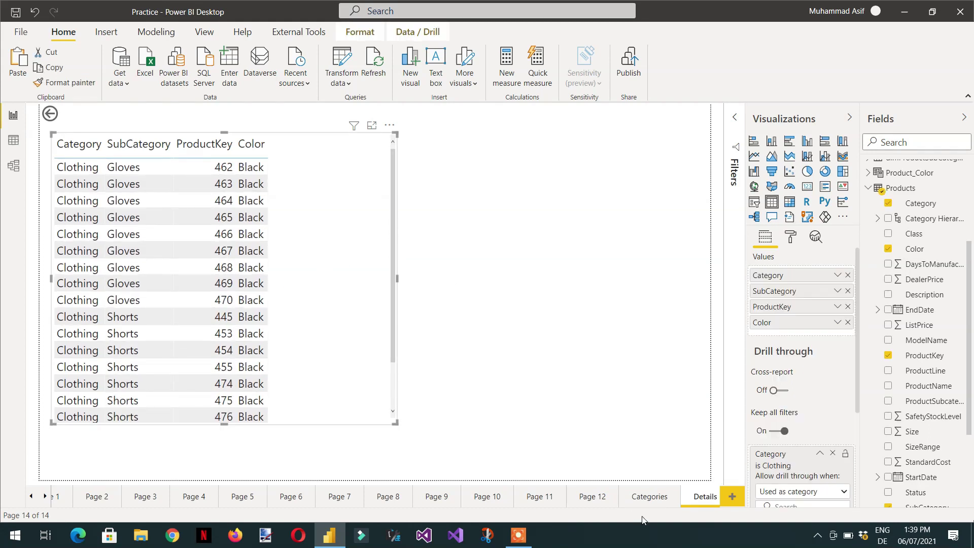
Widen the table on the Categories page and remove the Color field from it.
left_click(650, 503)
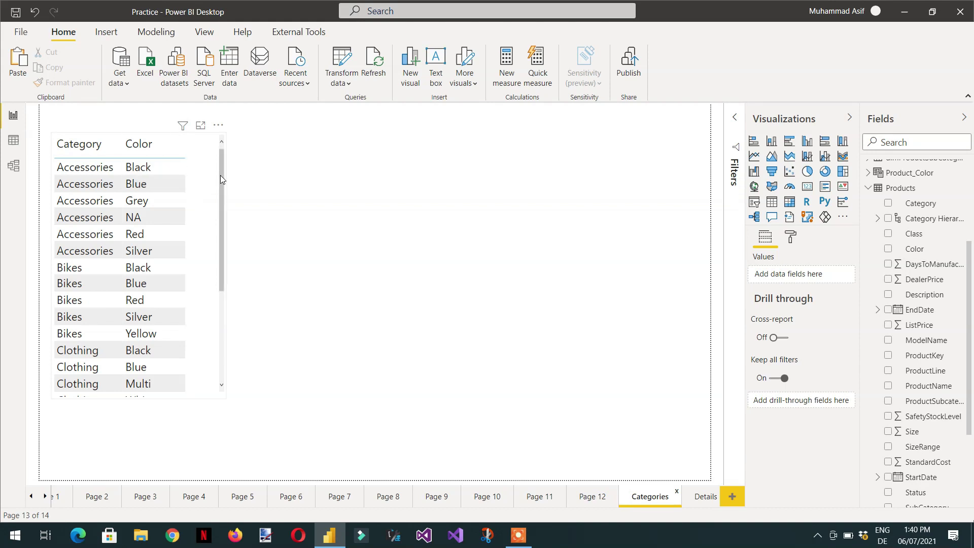
mouse_move(223, 174)
left_mouse_down()
mouse_move(224, 305)
mouse_move(224, 171)
left_mouse_up()
left_click(210, 179)
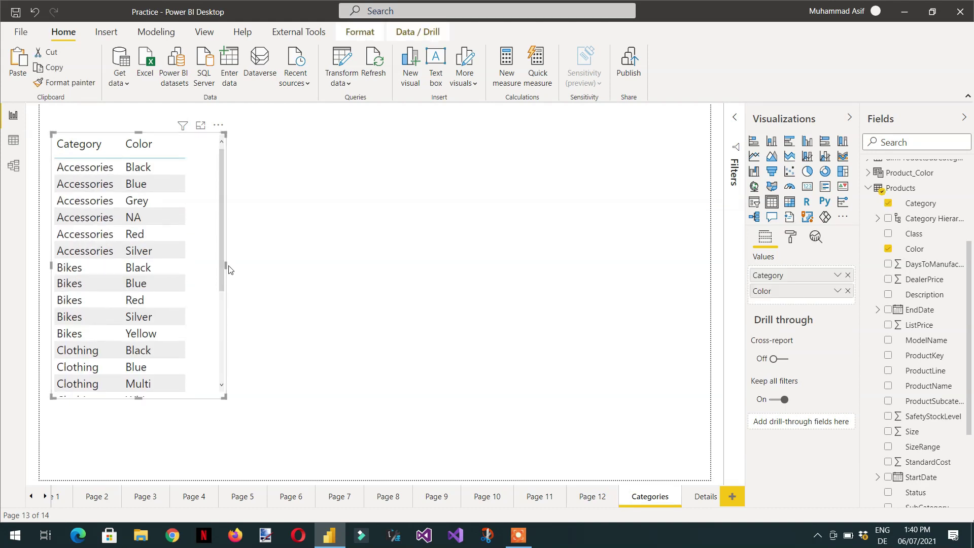
left_click_drag(224, 266, 358, 277)
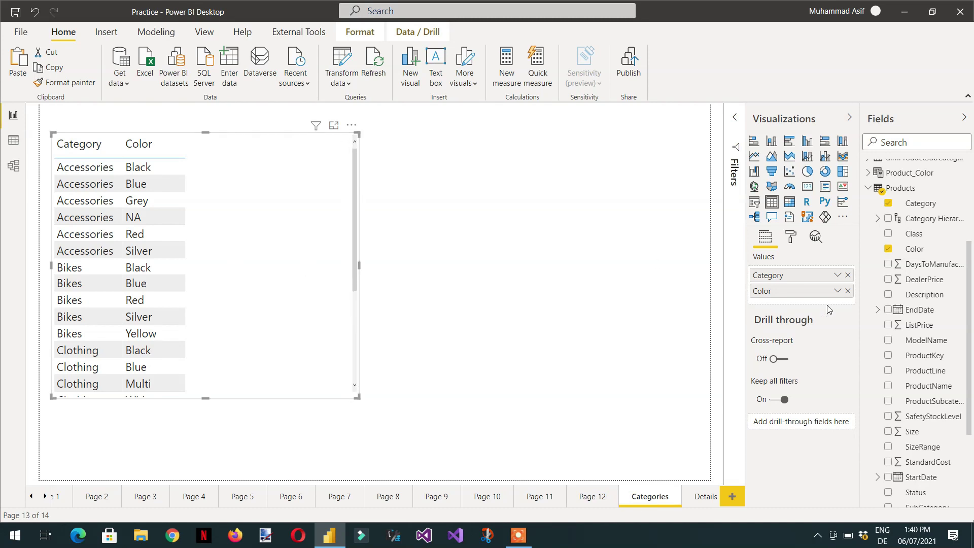
left_click(848, 290)
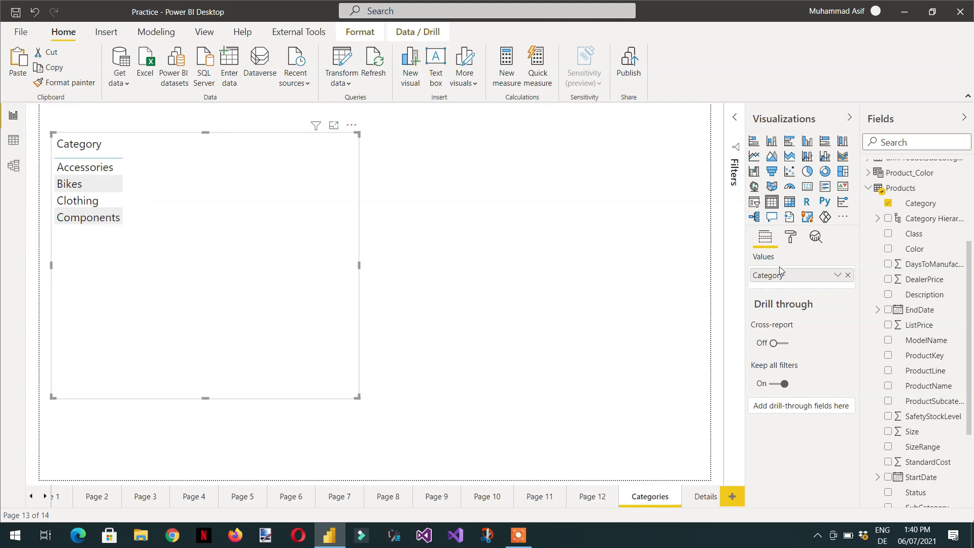
Create a new measure named Black_color and begin its formula with the COUNTROWS function.
left_click(507, 87)
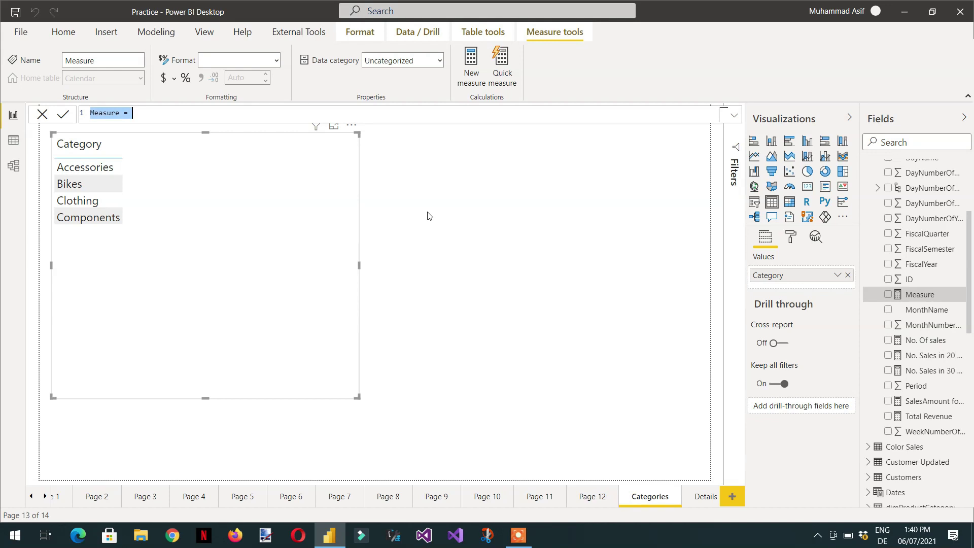
type("Black_color")
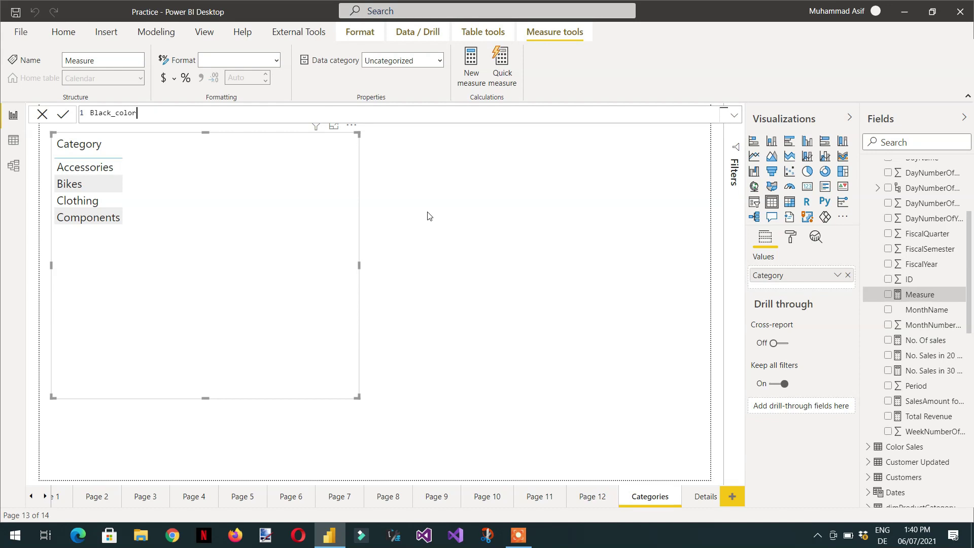
type(" = countr")
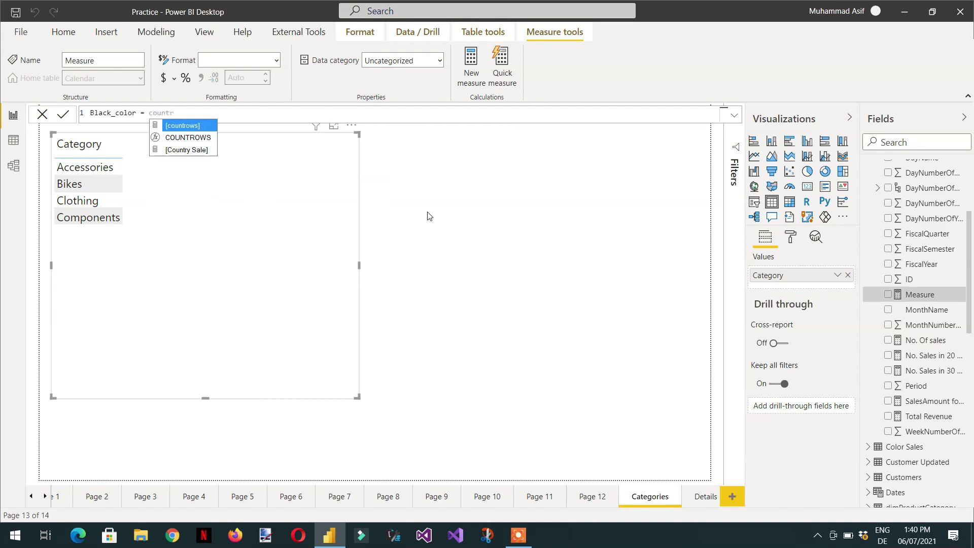
key("Tab")
key("BackSpace")
key("BackSpace")
key("BackSpace")
key("BackSpace")
key("BackSpace")
key("BackSpace")
key("BackSpace")
key("BackSpace")
key("BackSpace")
key("BackSpace")
key("BackSpace")
type("countr")
key("Down")
key("Tab")
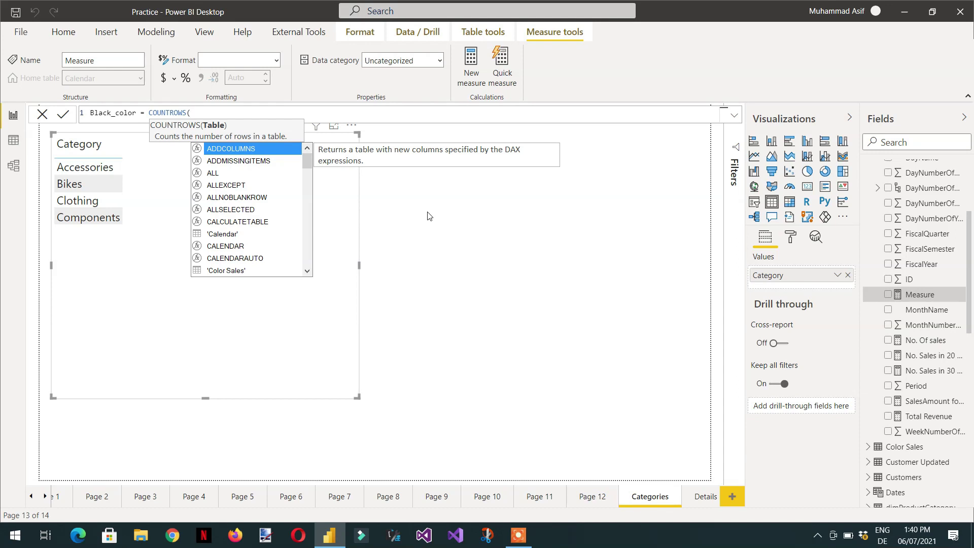
Nest a FILTER function inside COUNTROWS with the Products table as its first argument.
type("filt")
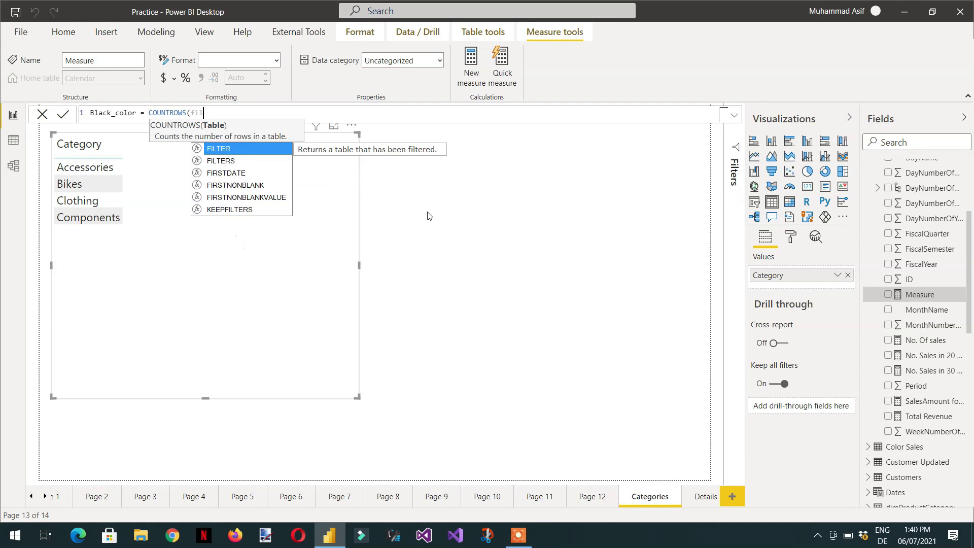
key("Tab")
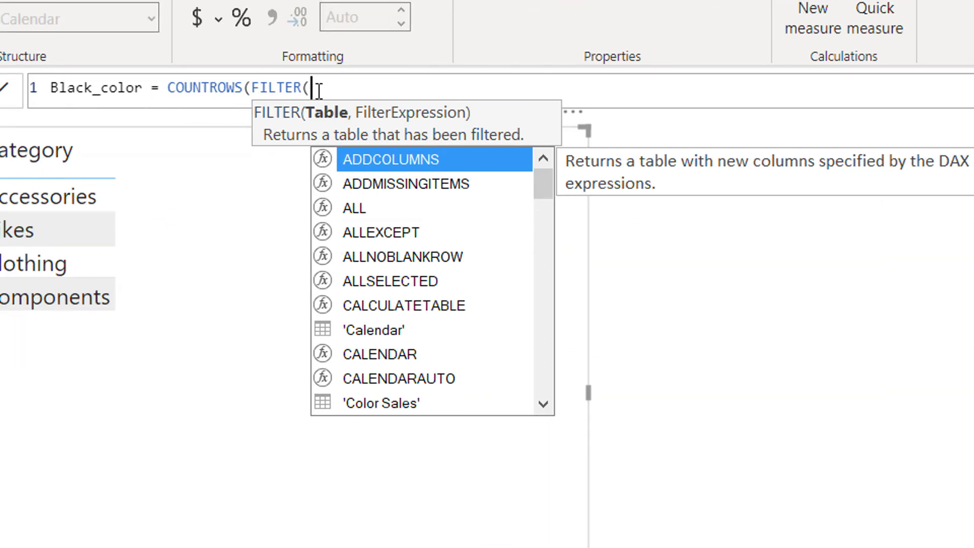
type("pro")
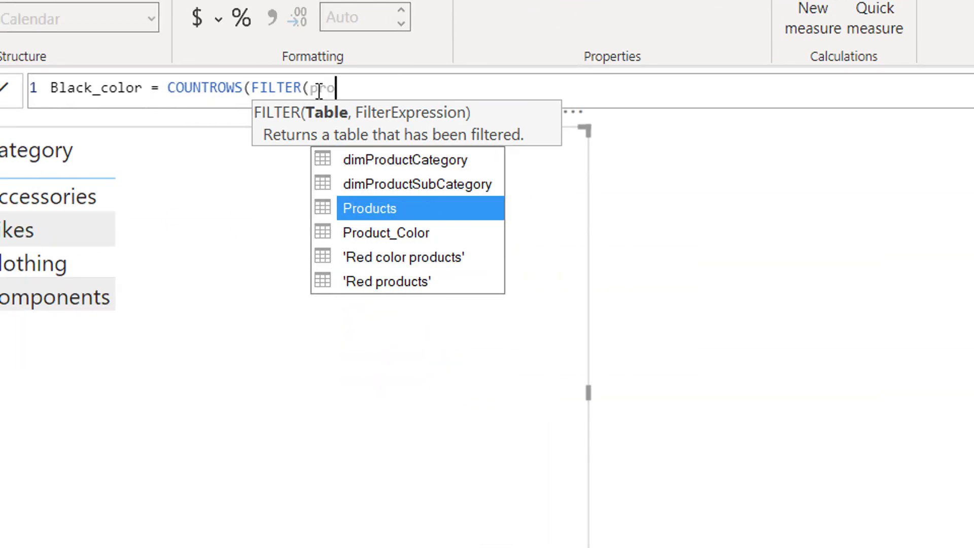
key("Tab")
type(",")
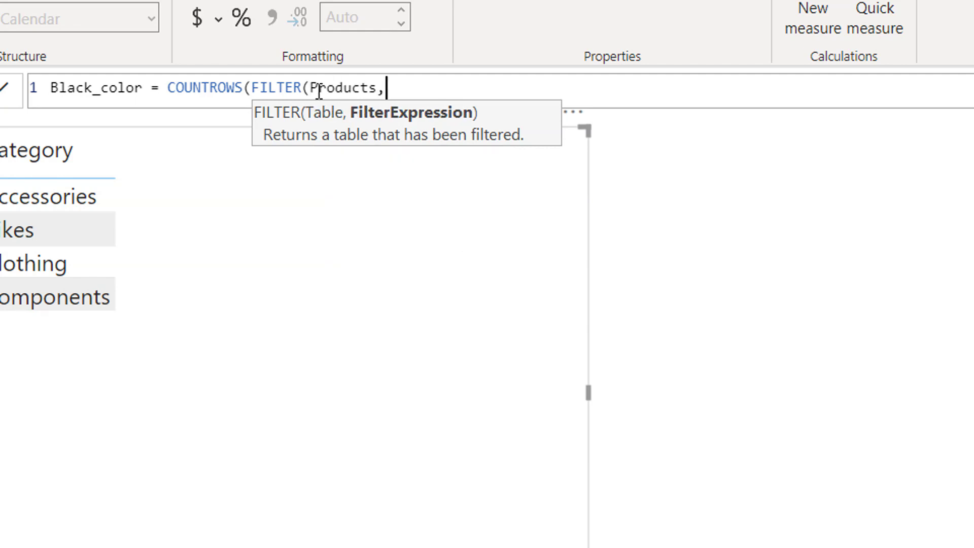
Complete the Black_color measure with the filter condition Products[Color] = "Black", close both functions and commit the formula.
type("colo")
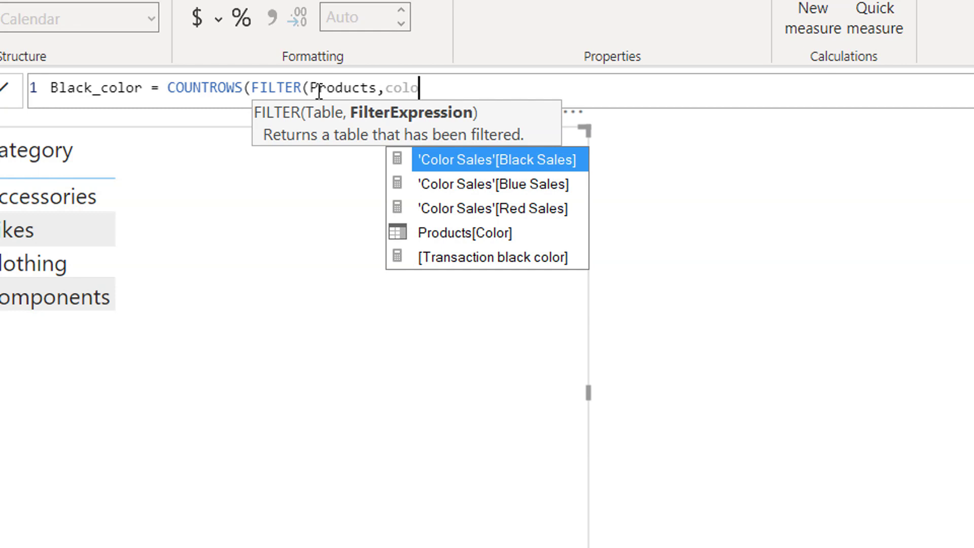
key("Down")
key("Down")
key("Down")
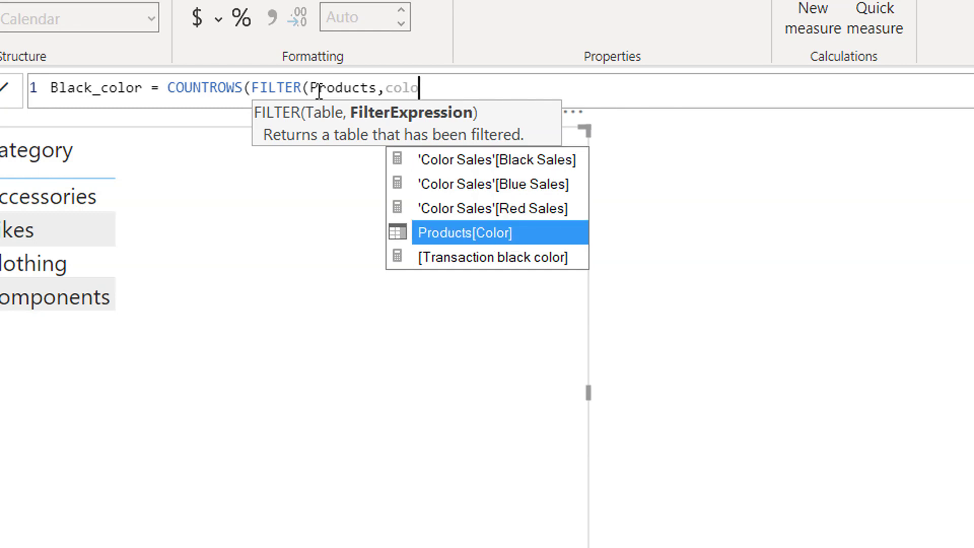
key("Tab")
type("= ")
type("\"\"")
type("Black")
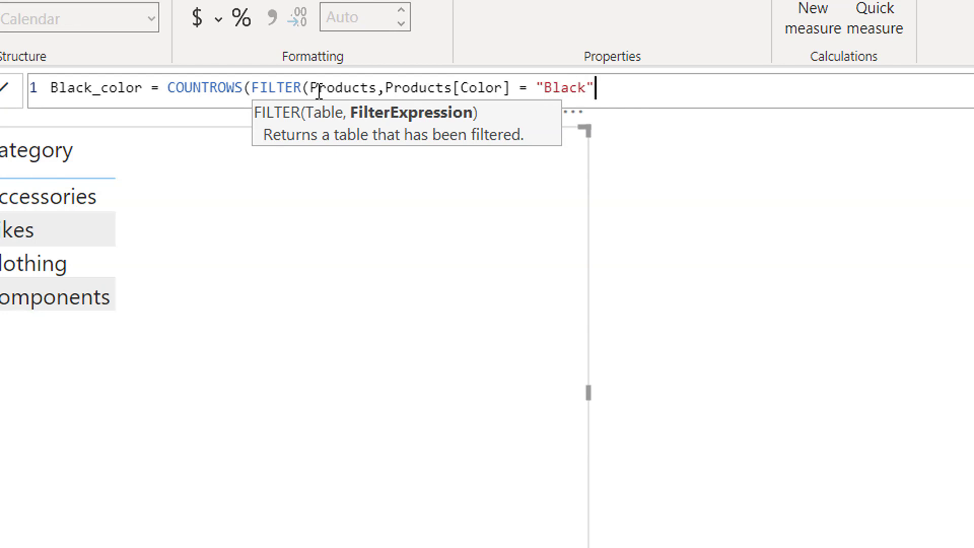
type(")")
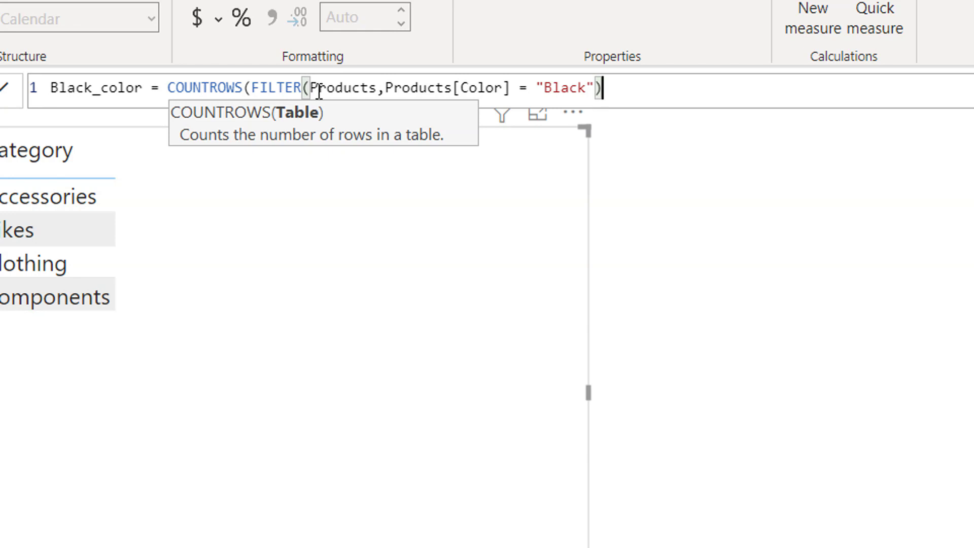
type(")")
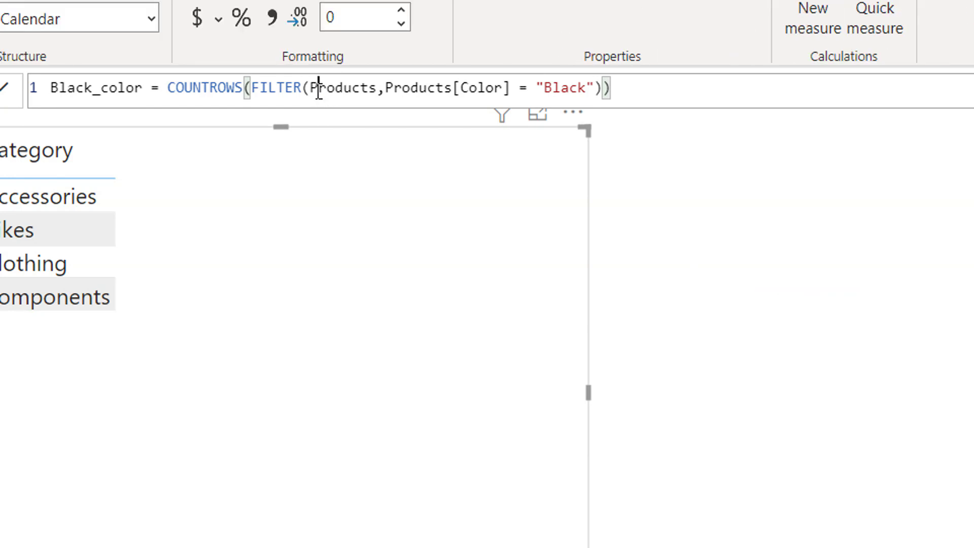
Copy the whole Black_color formula and paste it into a new measure.
left_click(318, 91)
key("ctrl+a")
key("ctrl+c")
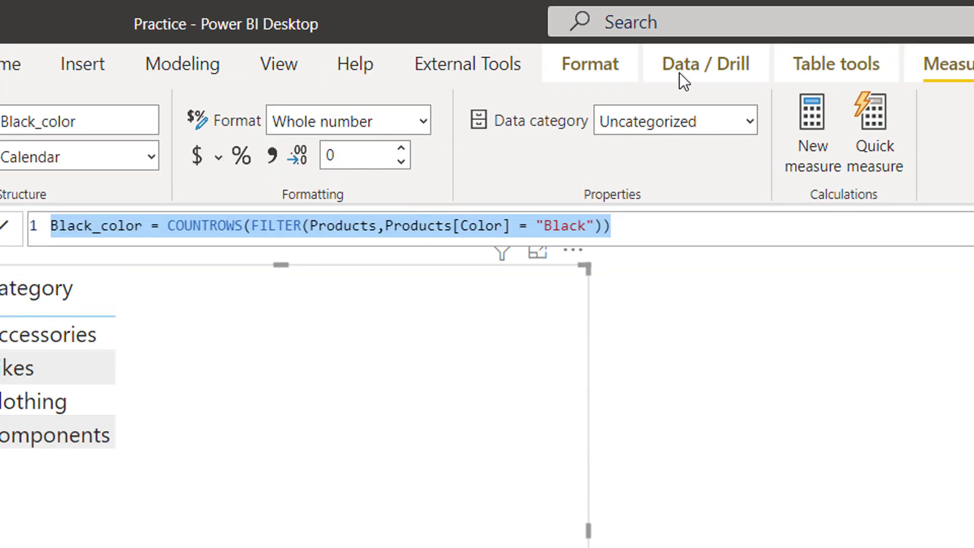
left_click(817, 154)
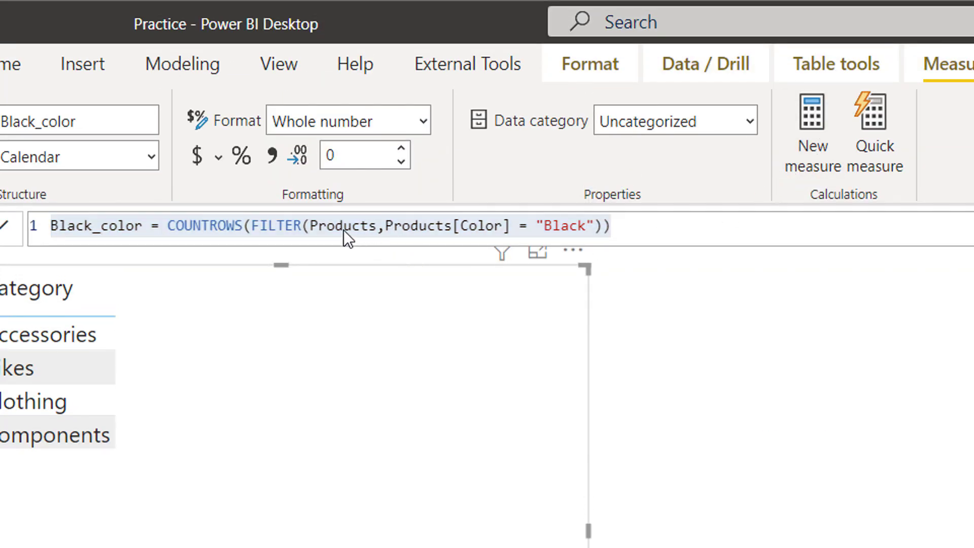
key("ctrl+v")
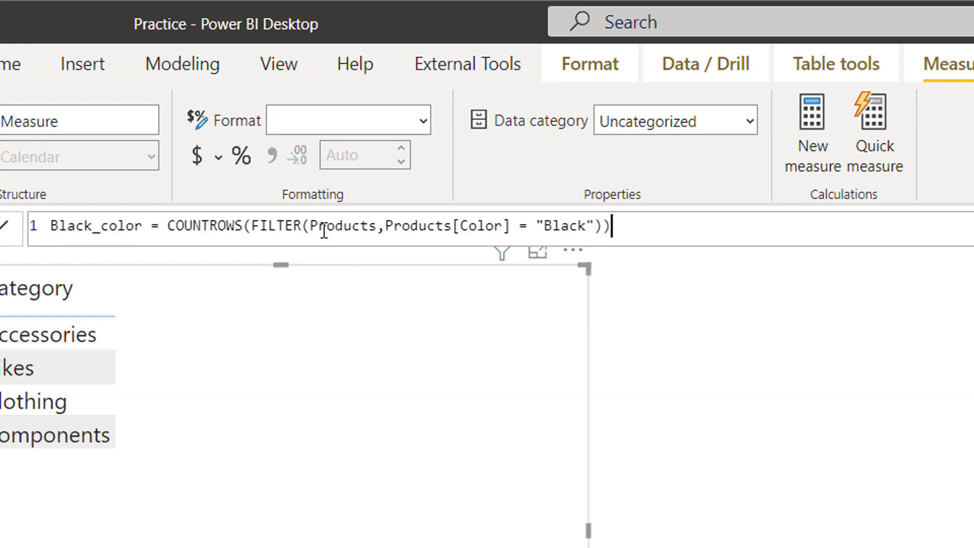
Rename the pasted measure in its formula to Red_color.
key("ctrl+Left")
key("ctrl+Left")
key("ctrl+Left")
key("ctrl+Left")
key("ctrl+Left")
key("ctrl+Left")
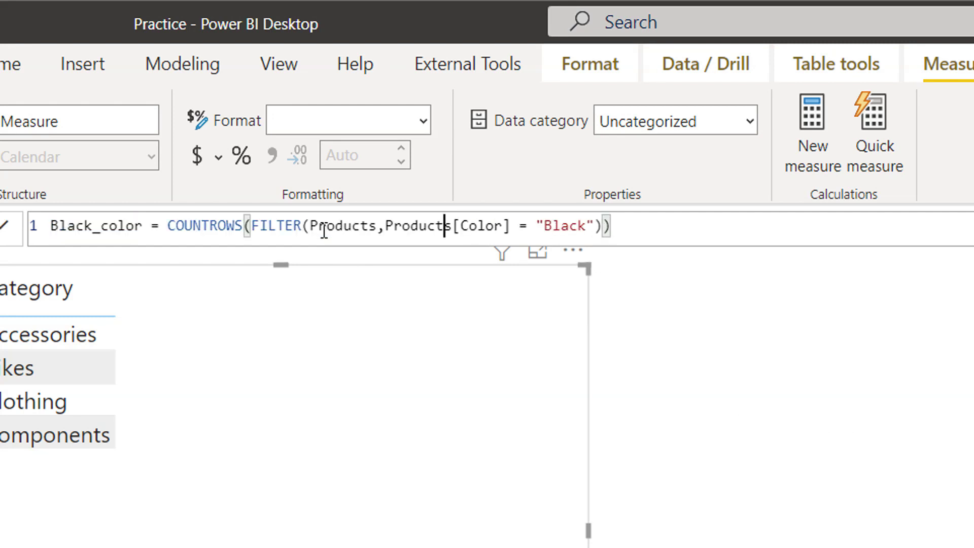
key("Left")
key("Left")
key("Left")
key("Left")
key("Left")
key("Left")
key("Left")
key("Left")
key("Left")
key("Left")
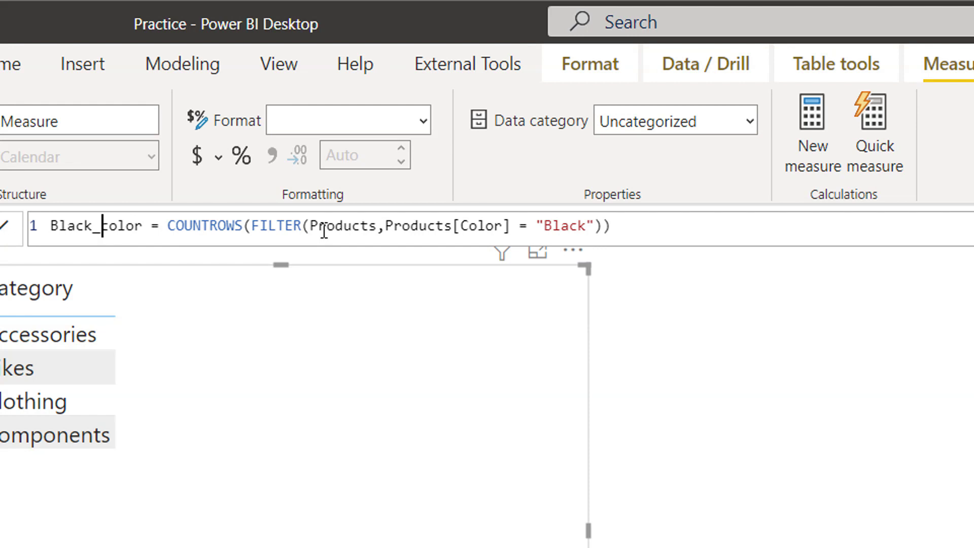
key("BackSpace")
key("BackSpace")
key("BackSpace")
key("BackSpace")
key("BackSpace")
type("Red")
Change the Red_color measure's filter condition to Products[Color] = "Red" and commit the formula.
key("ctrl+Right")
key("ctrl+Right")
key("ctrl+Right")
key("ctrl+Right")
key("ctrl+Right")
key("ctrl+Right")
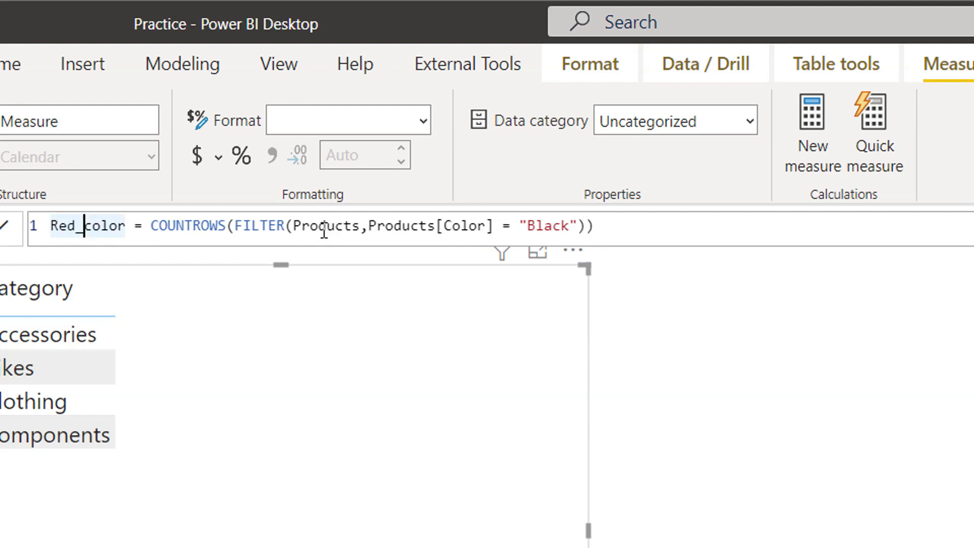
key("ctrl+Right")
key("ctrl+Right")
key("ctrl+Right")
key("ctrl+Right")
key("ctrl+Right")
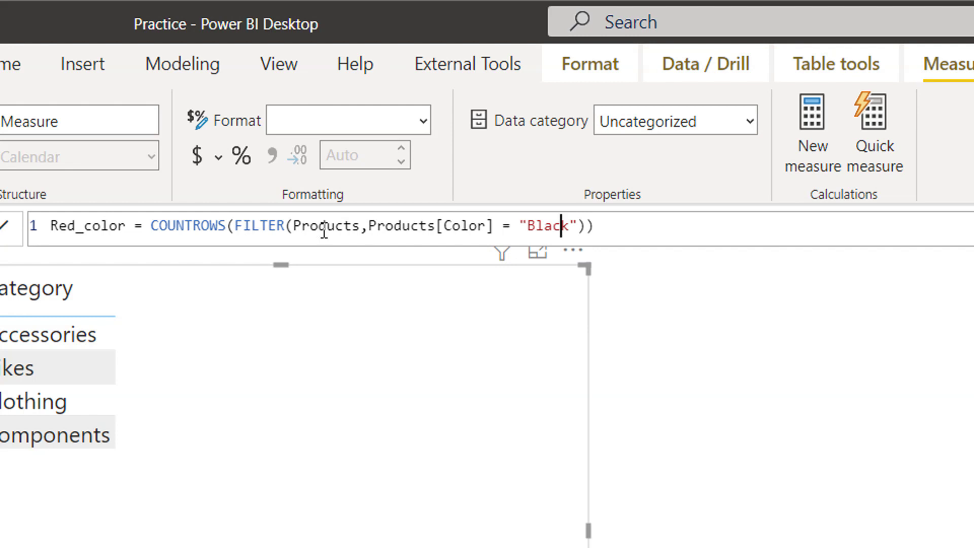
key("BackSpace")
key("BackSpace")
key("BackSpace")
type("Red")
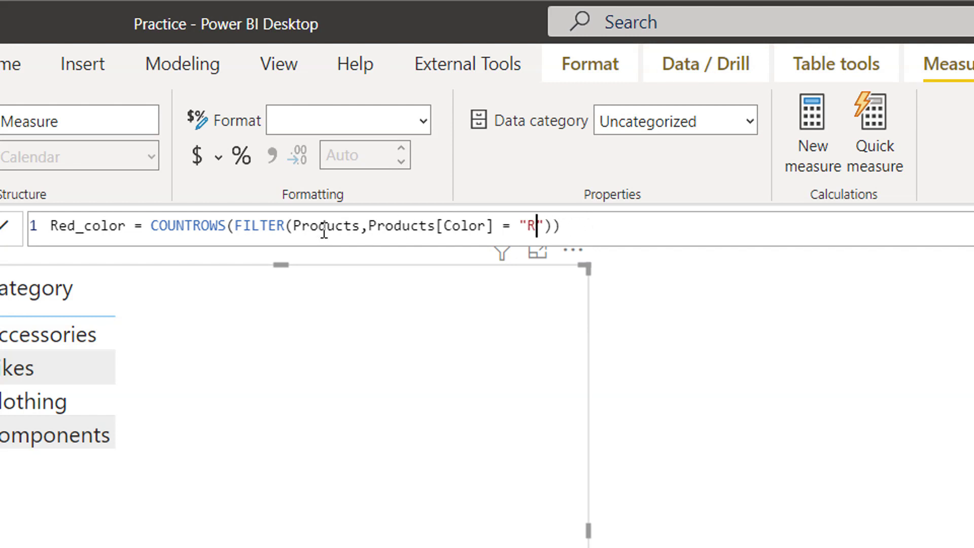
key("Return")
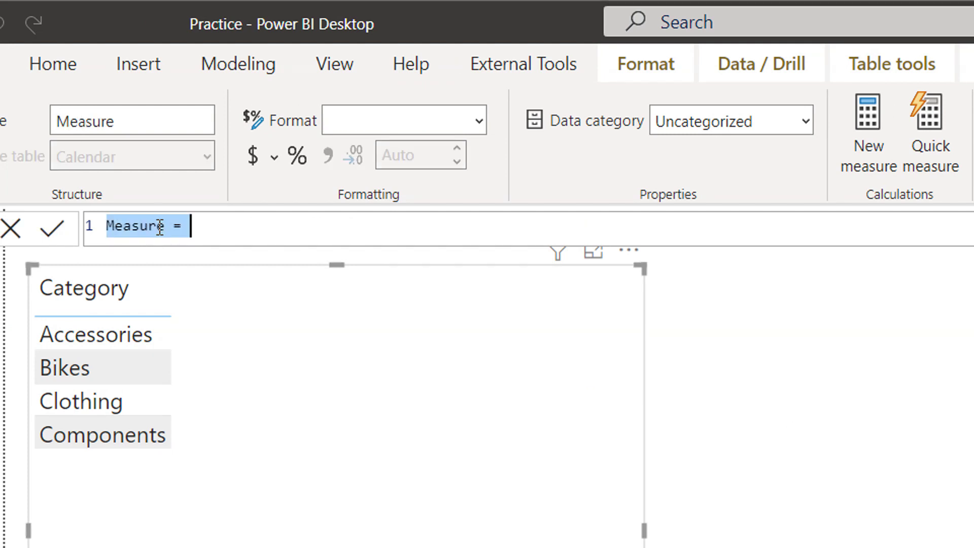
Paste the copied COUNTROWS formula into another new measure and name it Blue_color.
key("ctrl+v")
left_click(147, 226)
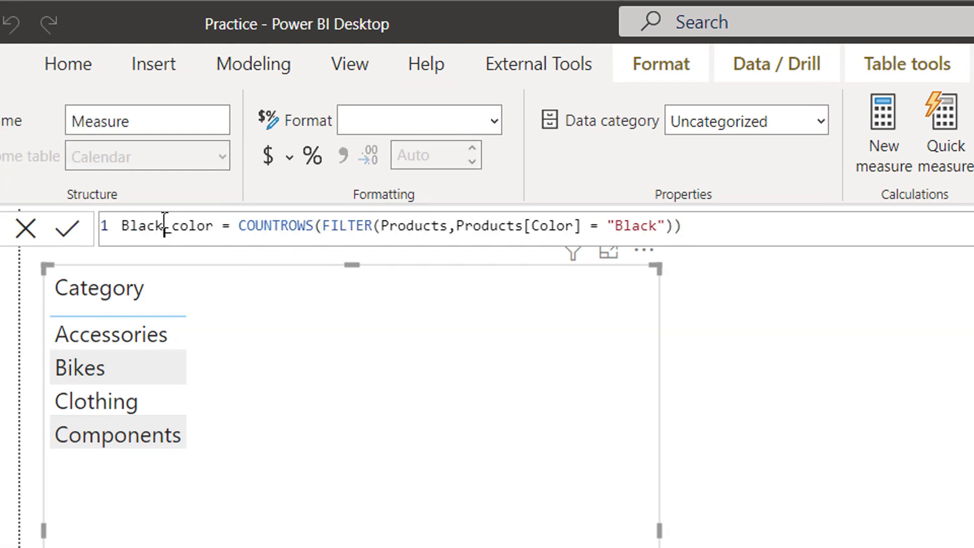
key("BackSpace")
key("BackSpace")
key("BackSpace")
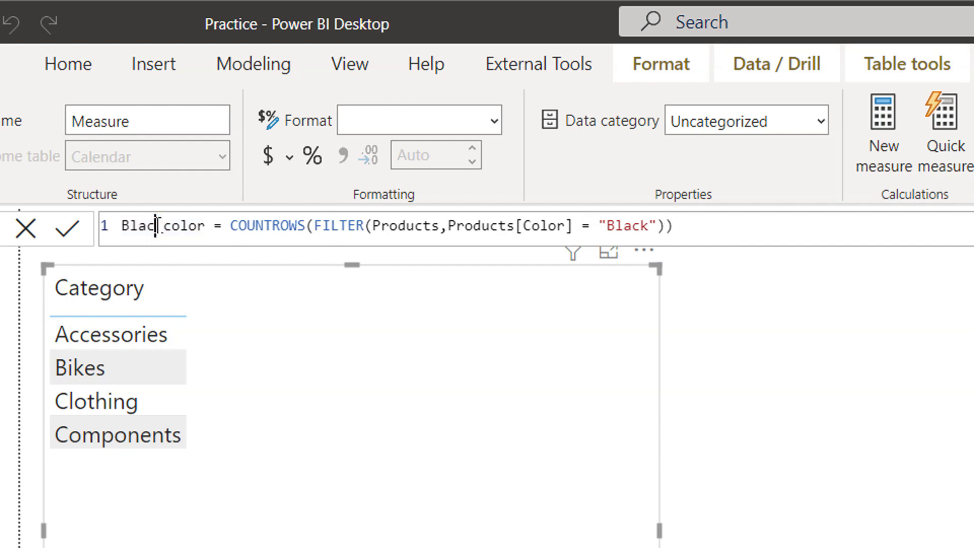
type("ue")
Change the Blue_color measure's filter condition to Products[Color] = "Blue" and commit the formula.
key("Right")
key("Right")
key("Right")
key("Right")
key("Right")
key("Right")
key("Right")
key("Right")
key("Right")
key("Right")
key("Right")
key("Right")
key("Right")
key("Right")
key("Right")
key("Right")
key("Right")
key("Right")
key("Right")
key("Right")
key("Right")
key("Right")
key("Right")
key("Right")
key("Right")
key("Right")
key("BackSpace")
key("BackSpace")
key("BackSpace")
type("ue")
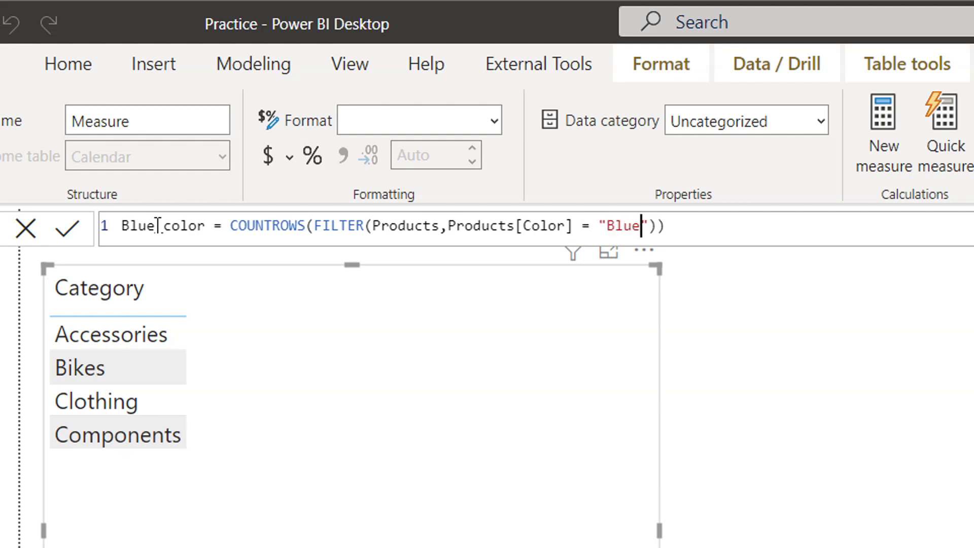
key("Return")
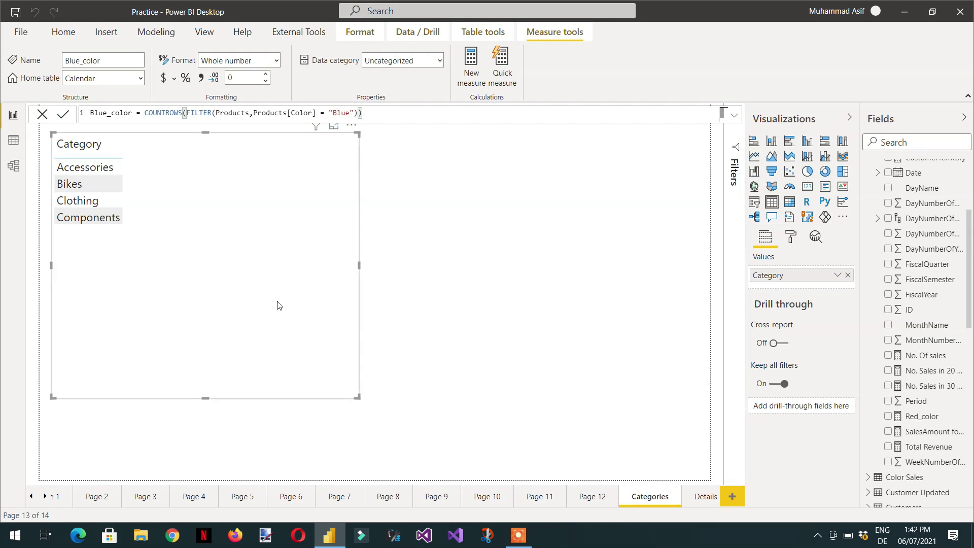
Add the Black_color, Blue_color and Red_color measures to the Categories table.
scroll(949, 251, "up", 3)
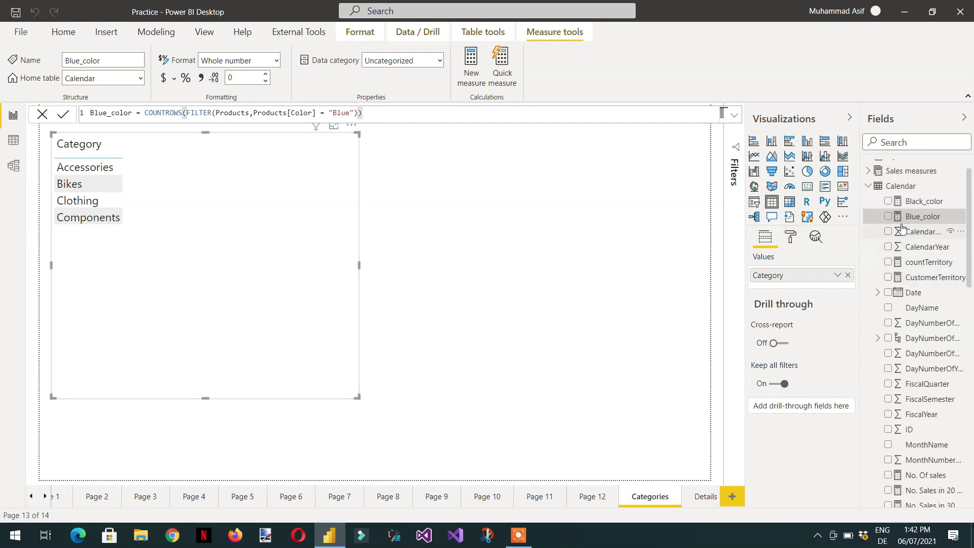
left_click(889, 202)
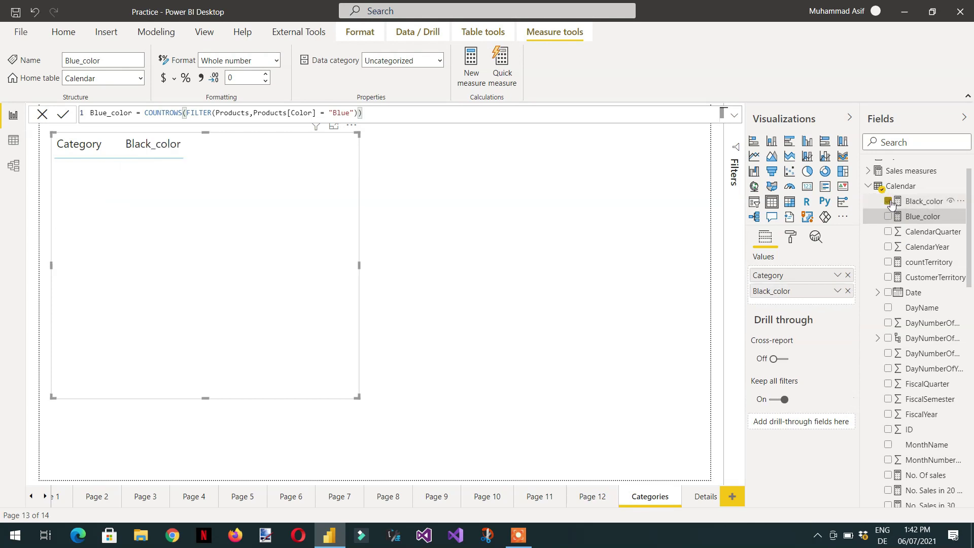
left_click(889, 217)
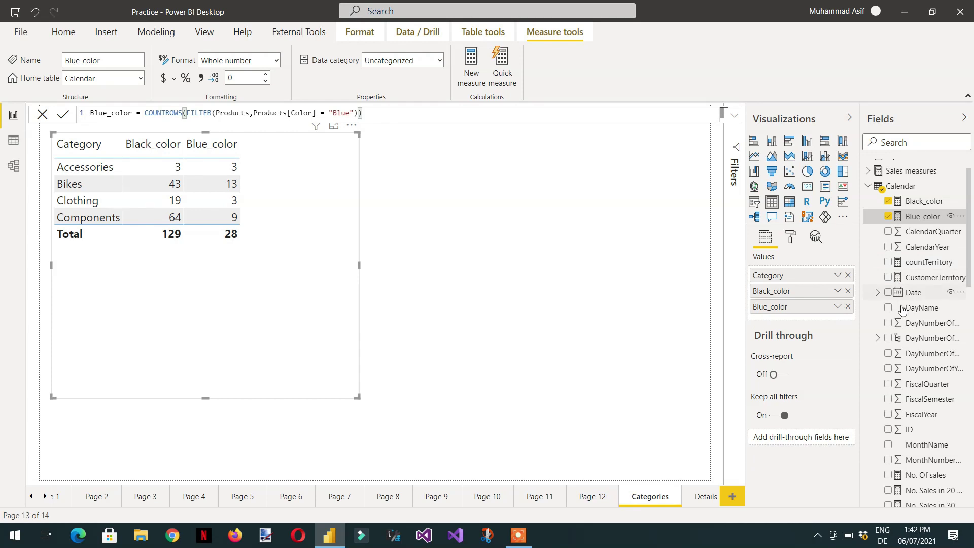
left_click_drag(969, 285, 966, 338)
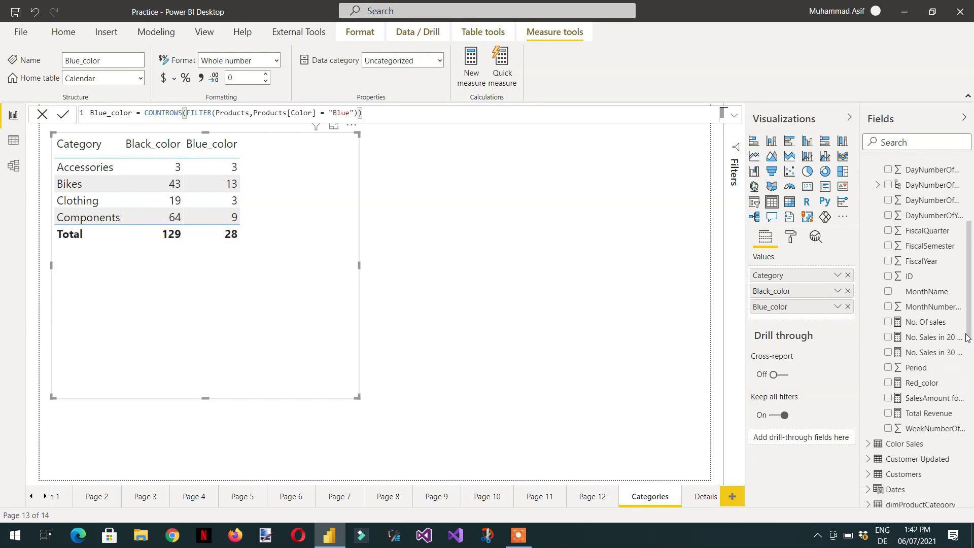
left_click(887, 385)
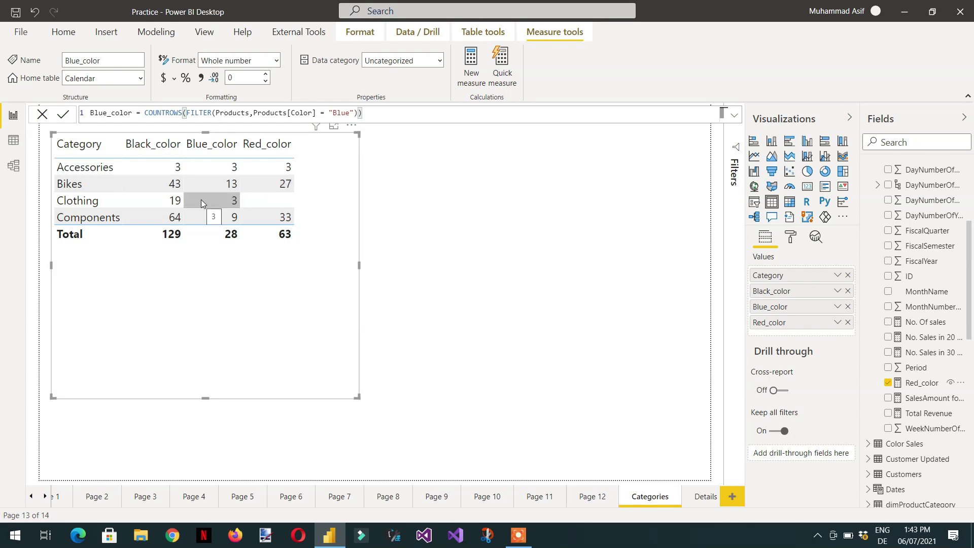
Drill through from the Accessories row's Black_color count to the Details page and inspect the listed products.
right_click(157, 169)
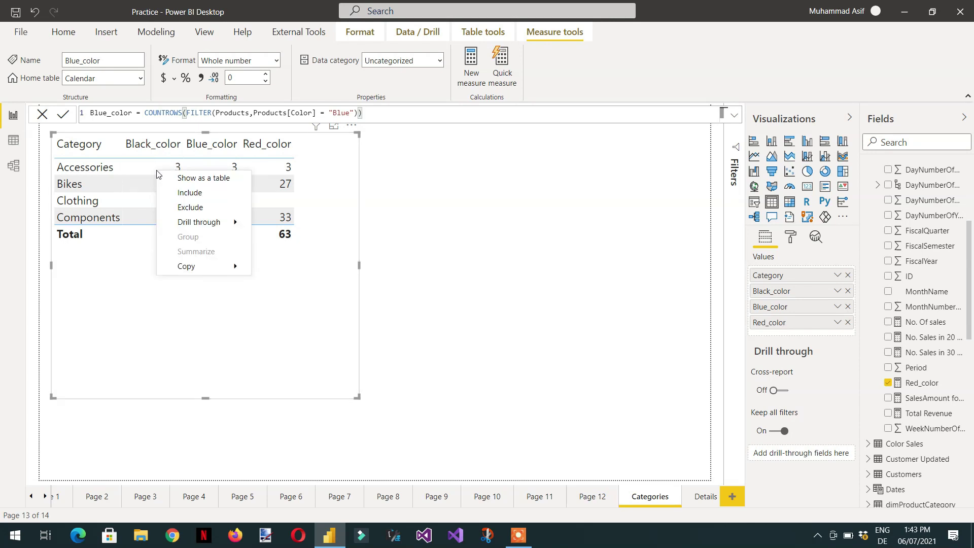
mouse_move(209, 219)
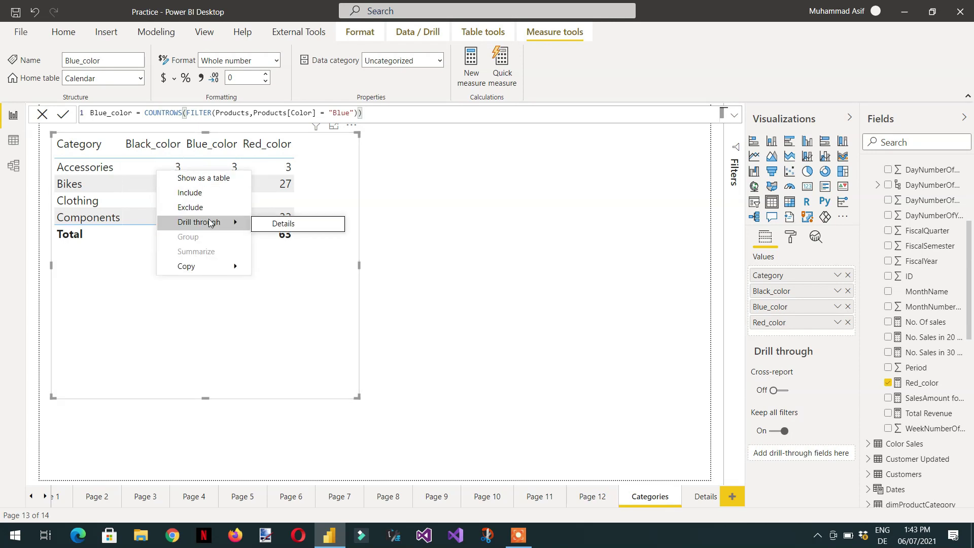
left_click(270, 223)
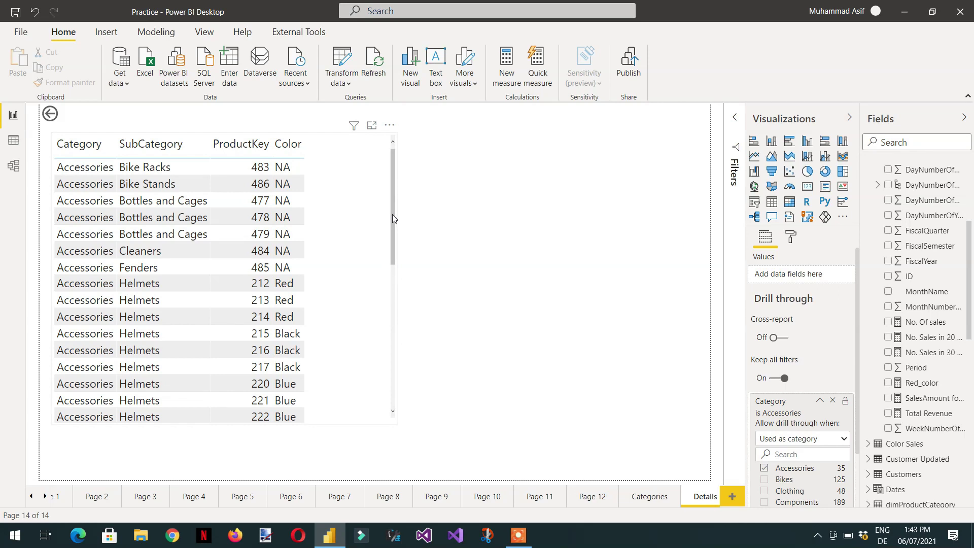
left_click_drag(393, 217, 396, 160)
left_click(396, 160)
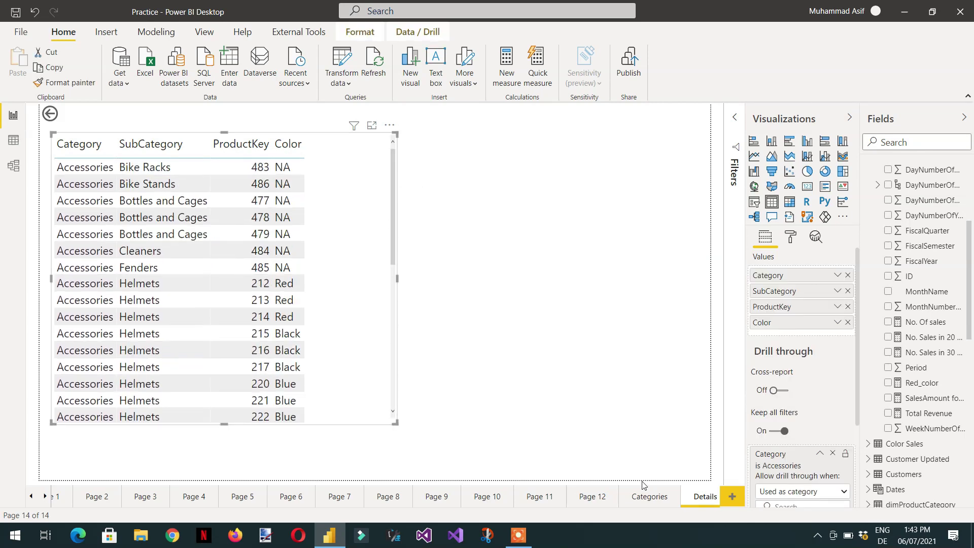
Compare the Categories and Details pages, collapse the Category drill-through filter on Details, and return to the Categories page.
left_click(650, 500)
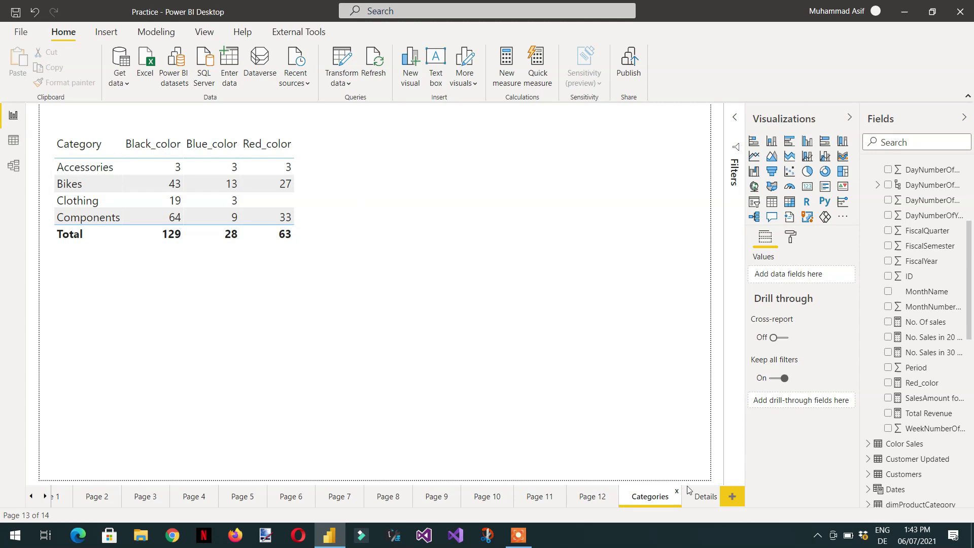
left_click(704, 497)
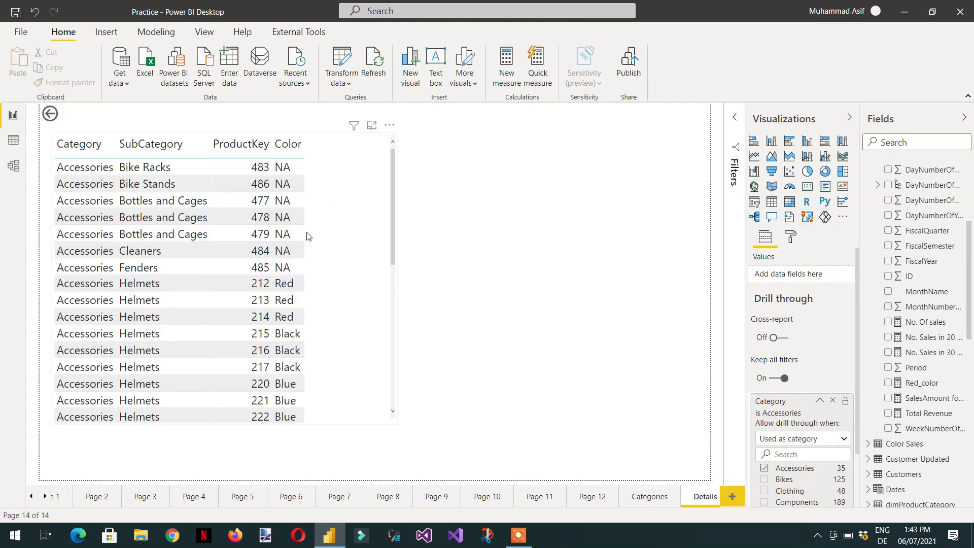
left_click(819, 401)
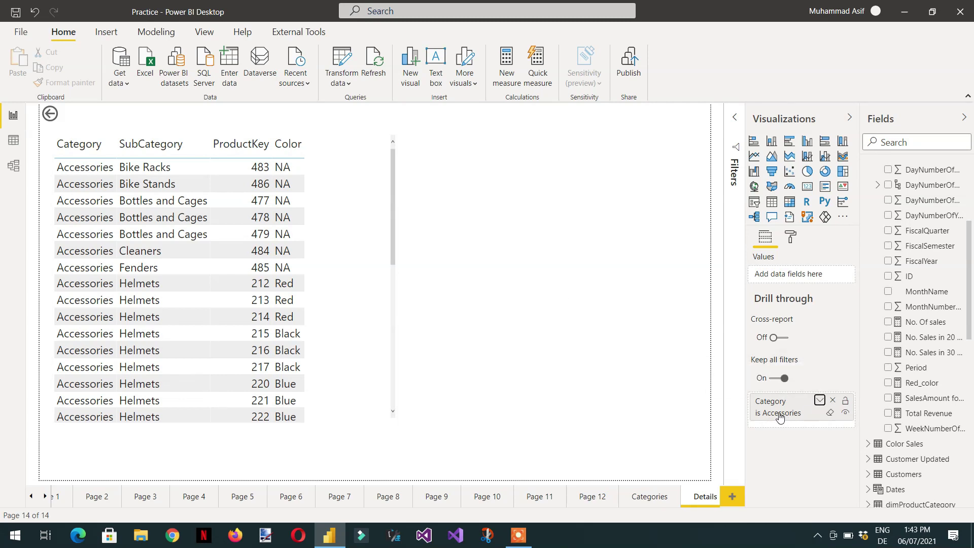
left_click(650, 497)
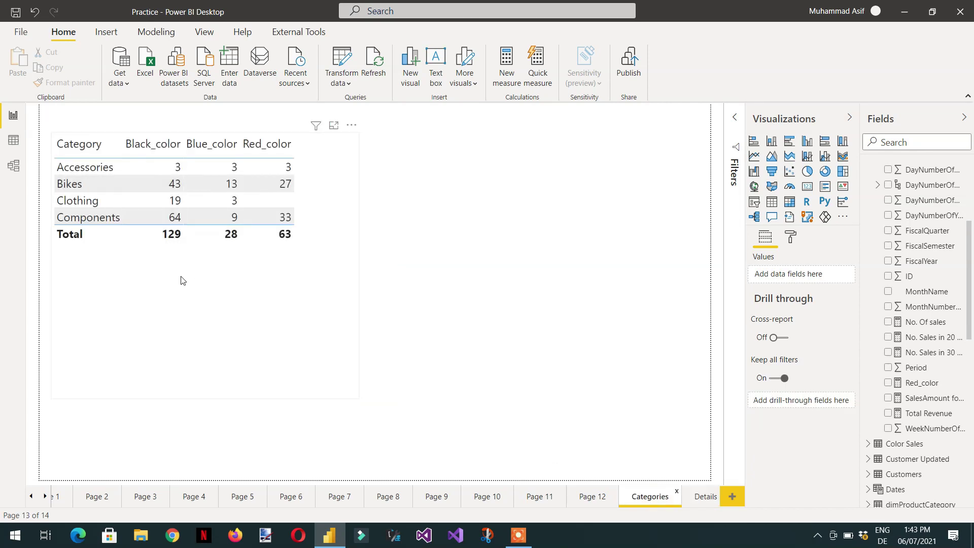
Add the Color field from the Products table as a second drill-through field on the Details page.
left_click(706, 497)
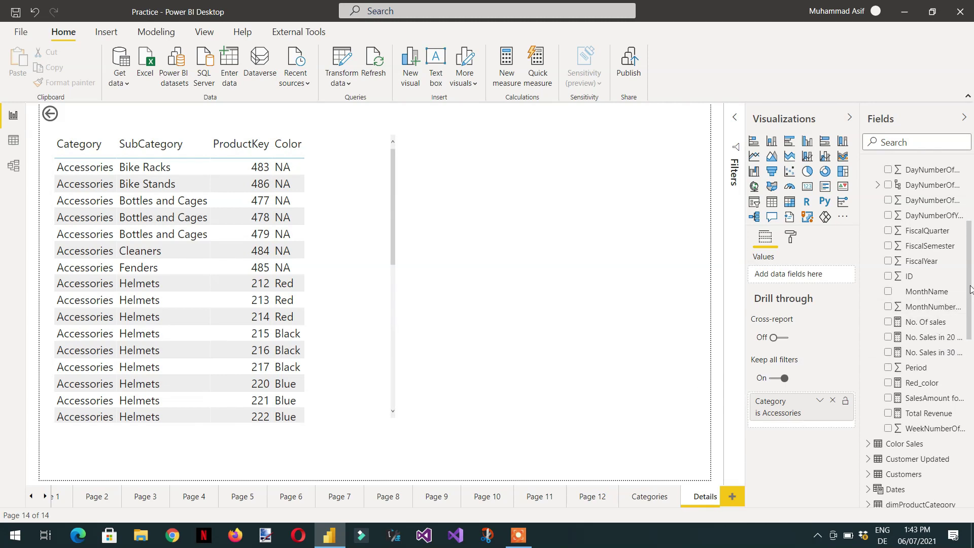
left_click_drag(970, 292, 971, 384)
left_click_drag(917, 345, 800, 429)
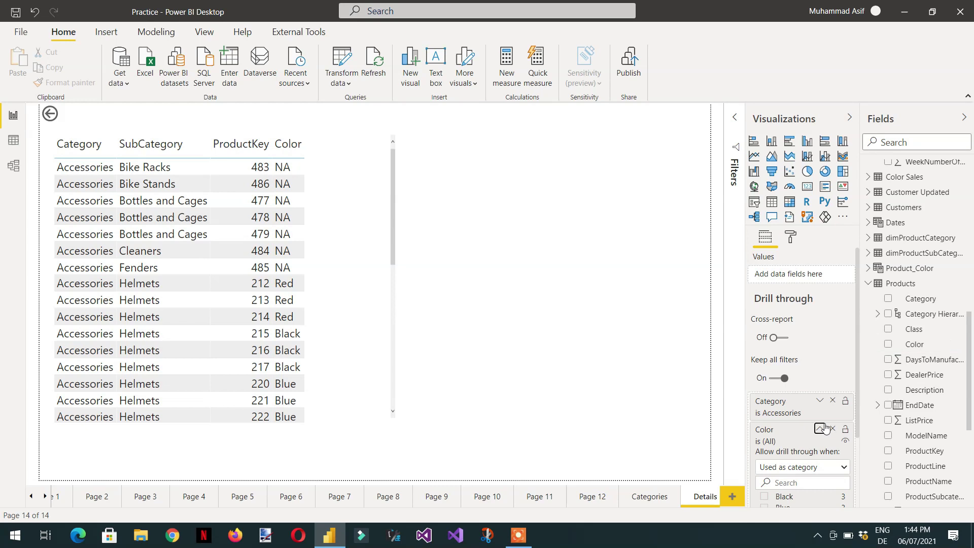
Test the Color drill-through field by drilling from the Accessories row's Black_color count on Categories to the Details page.
left_click(648, 499)
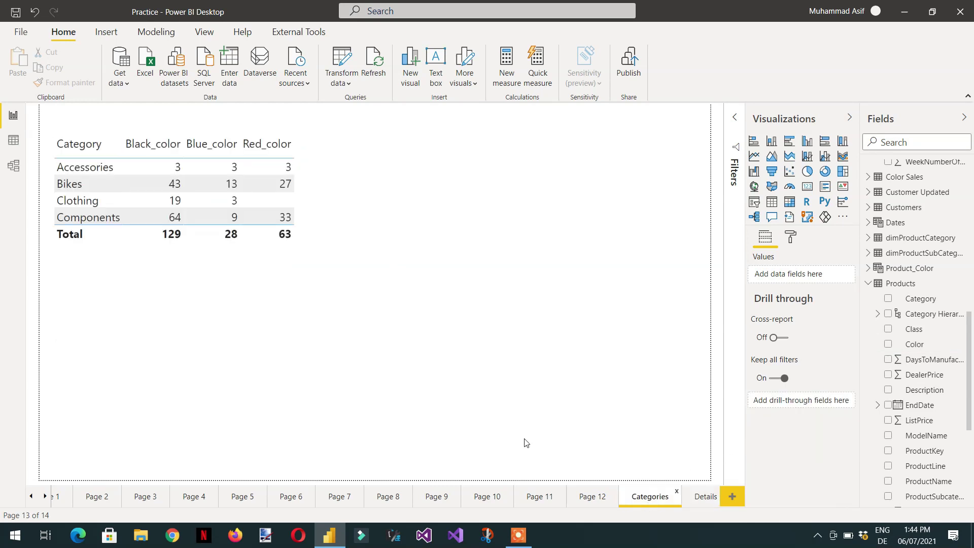
right_click(177, 172)
mouse_move(229, 218)
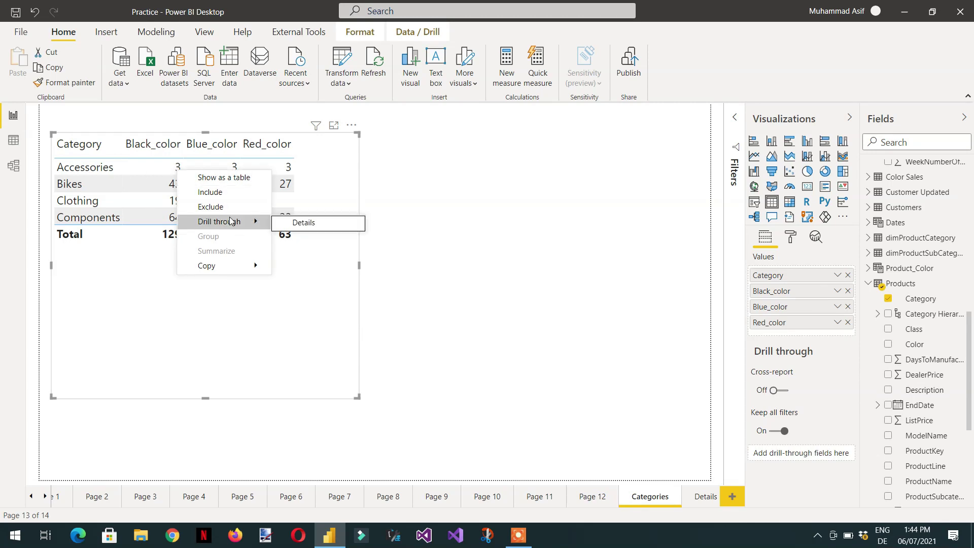
left_click(302, 226)
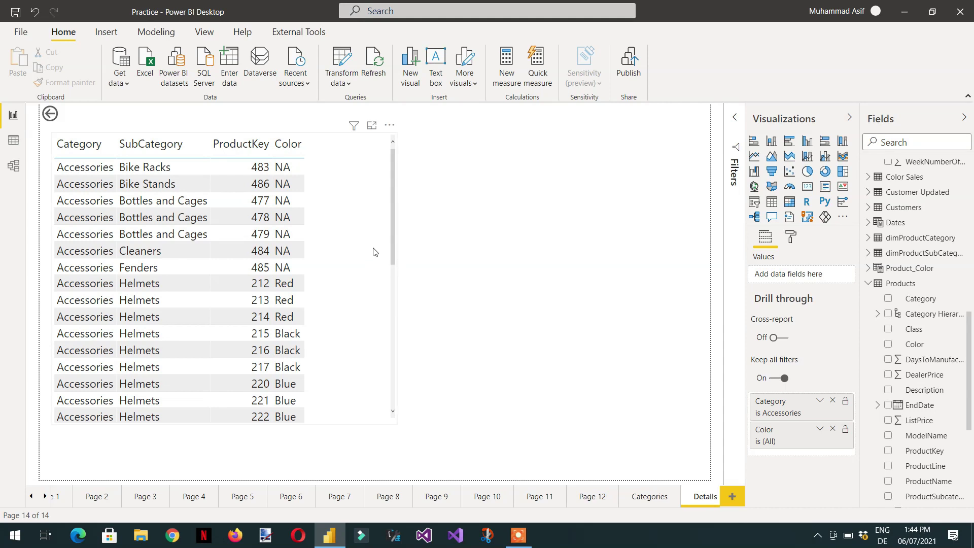
Remove both the Category and Color drill-through fields from the Details page.
left_click(647, 499)
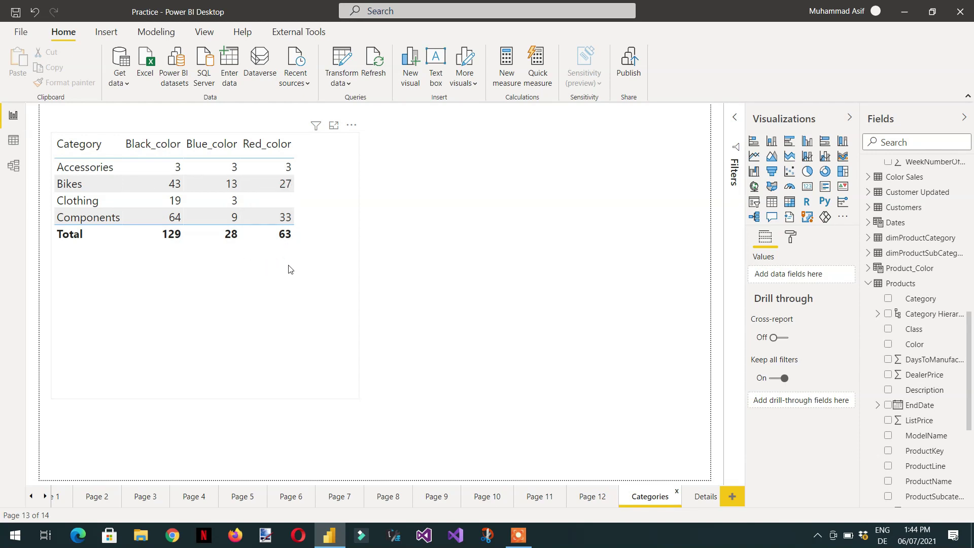
left_click(704, 498)
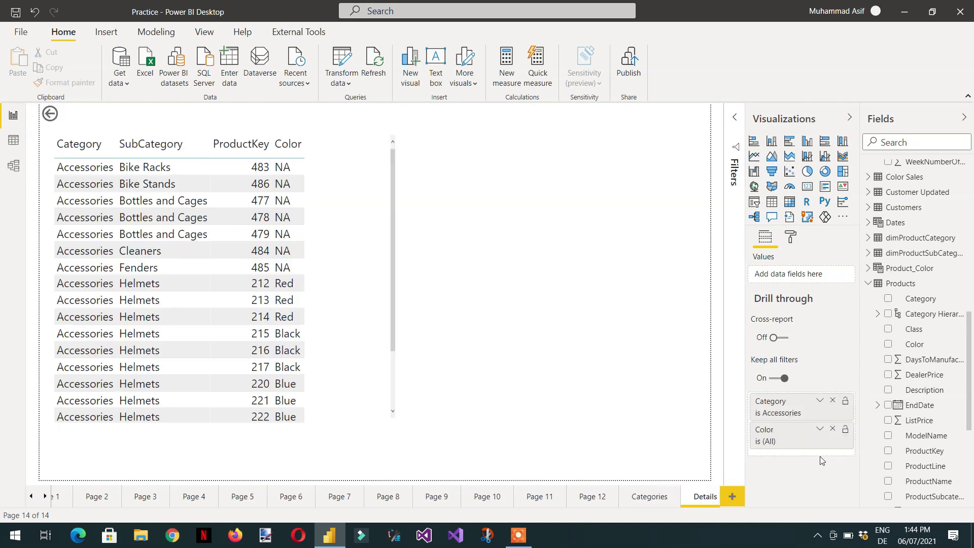
left_click(833, 400)
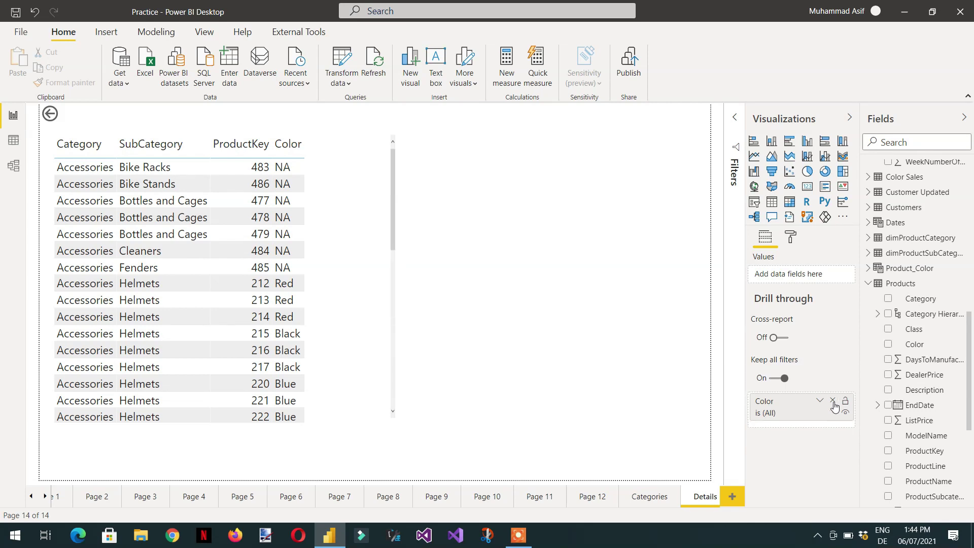
left_click(833, 401)
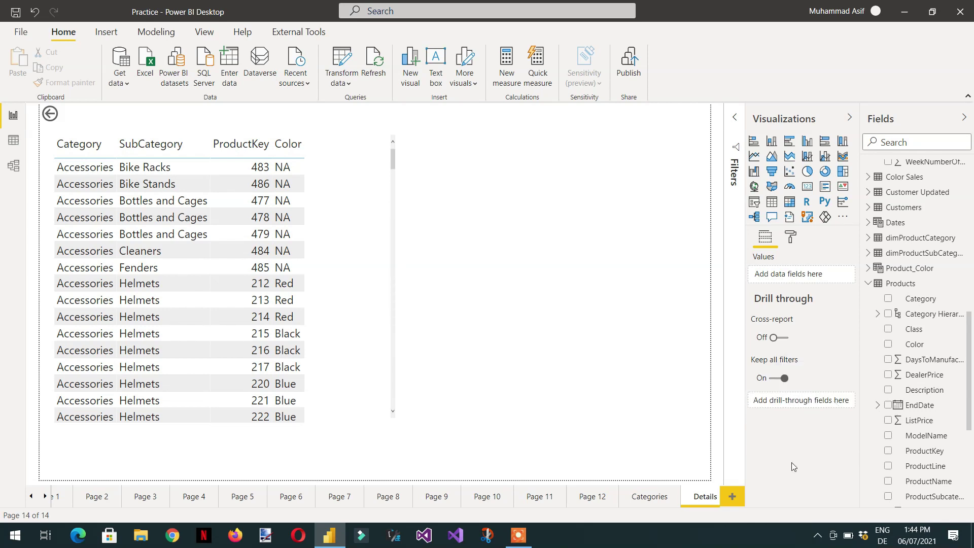
Rename the Details page Details_Black and add the Black_color measure as its drill-through field.
double_click(701, 500)
type("B")
type("etails")
type("_")
left_click_drag(971, 362, 811, 407)
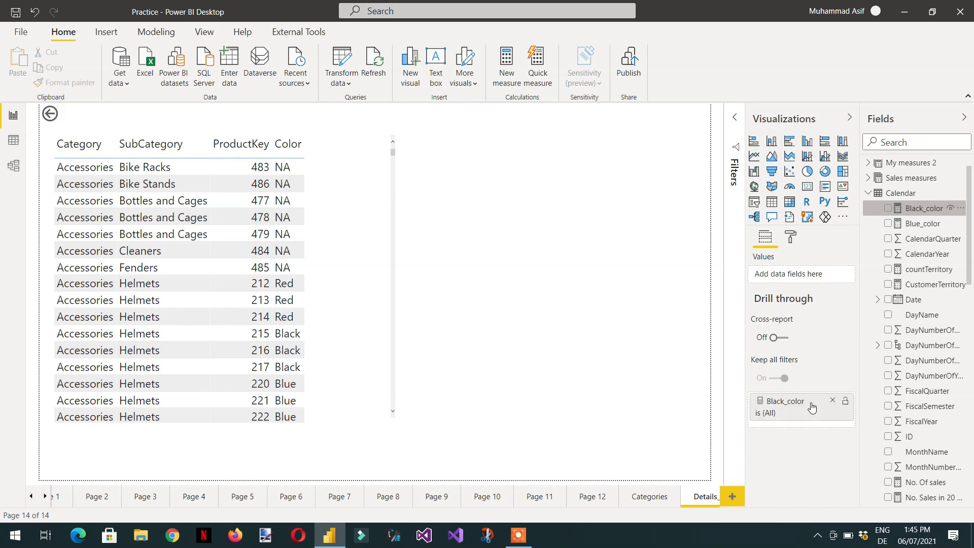
Test the drill-through from the Accessories row's Black_color count on Categories to the Details_Black page.
left_click(655, 502)
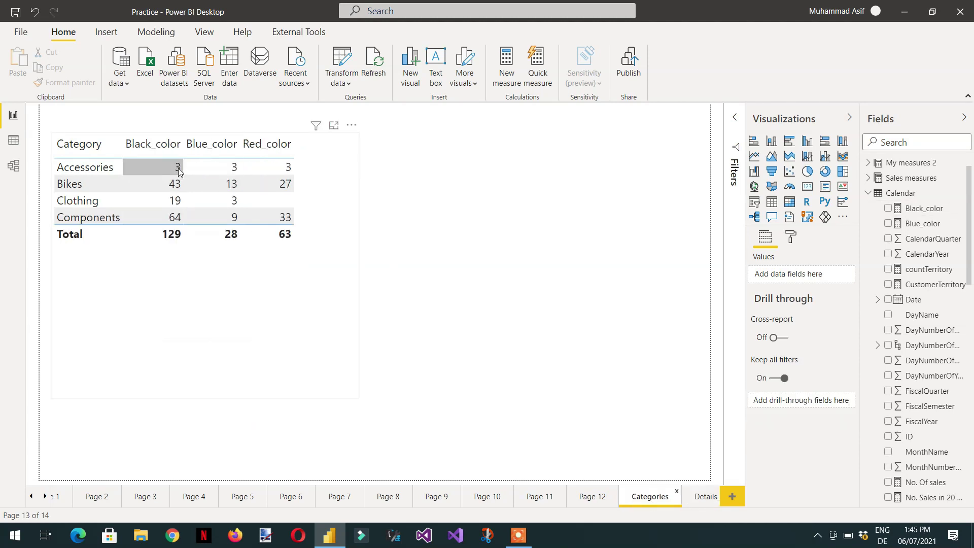
right_click(178, 168)
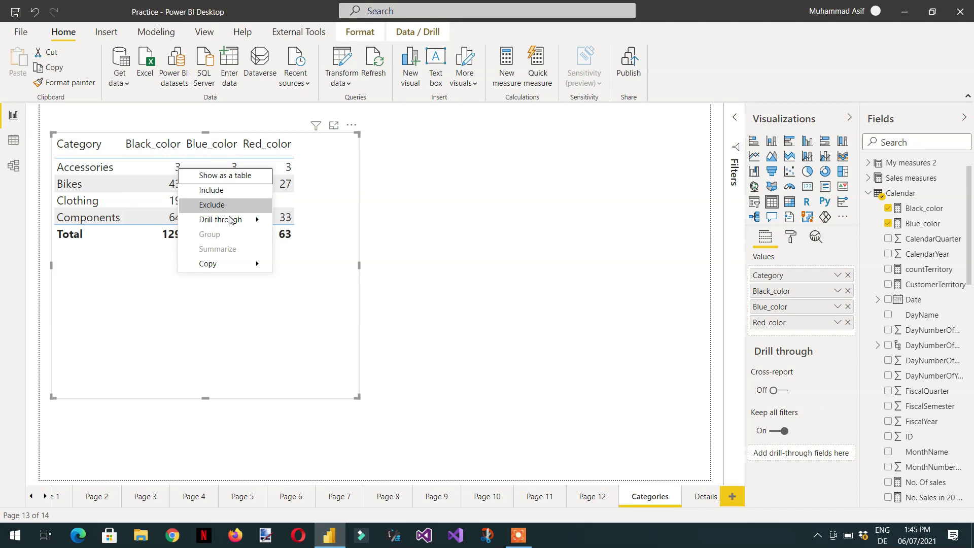
mouse_move(236, 226)
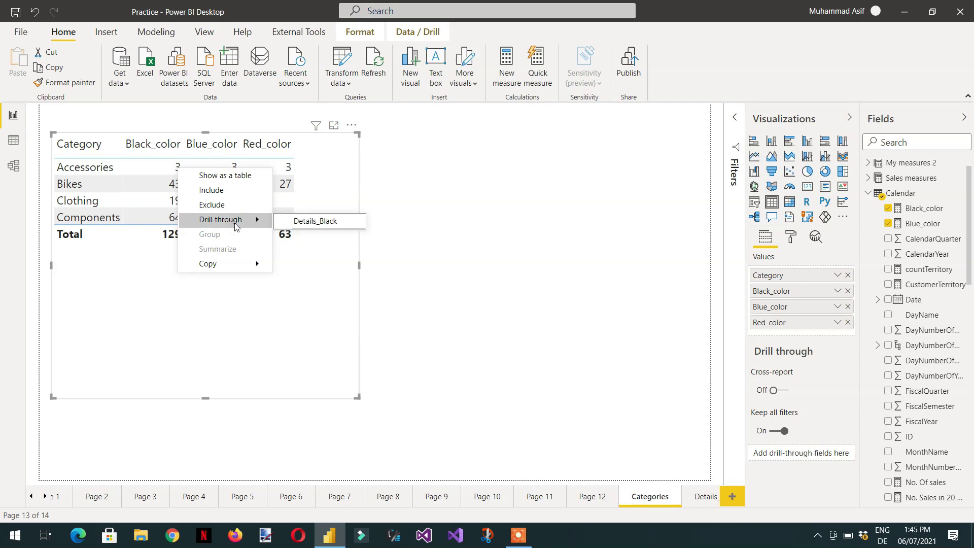
left_click(313, 227)
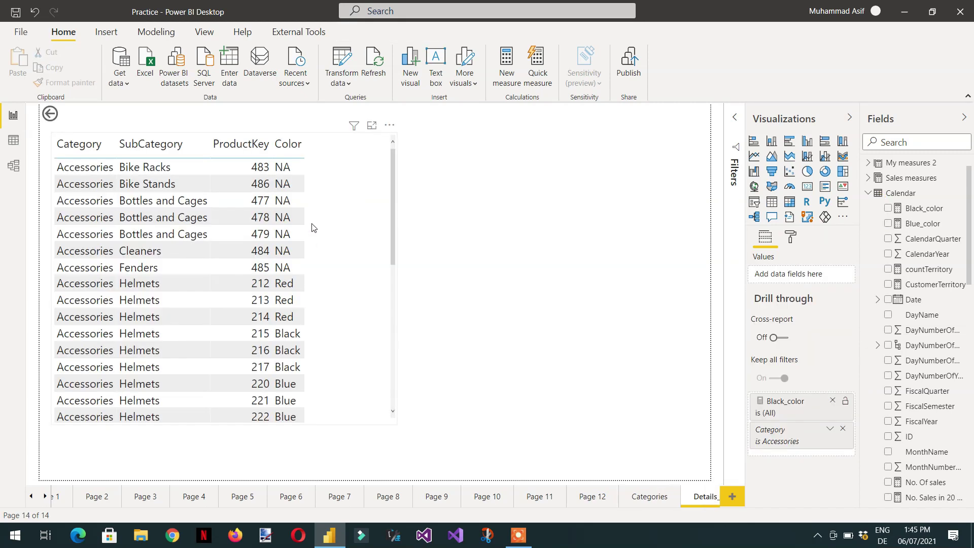
mouse_move(392, 185)
left_mouse_down()
mouse_move(390, 344)
mouse_move(394, 178)
left_mouse_up()
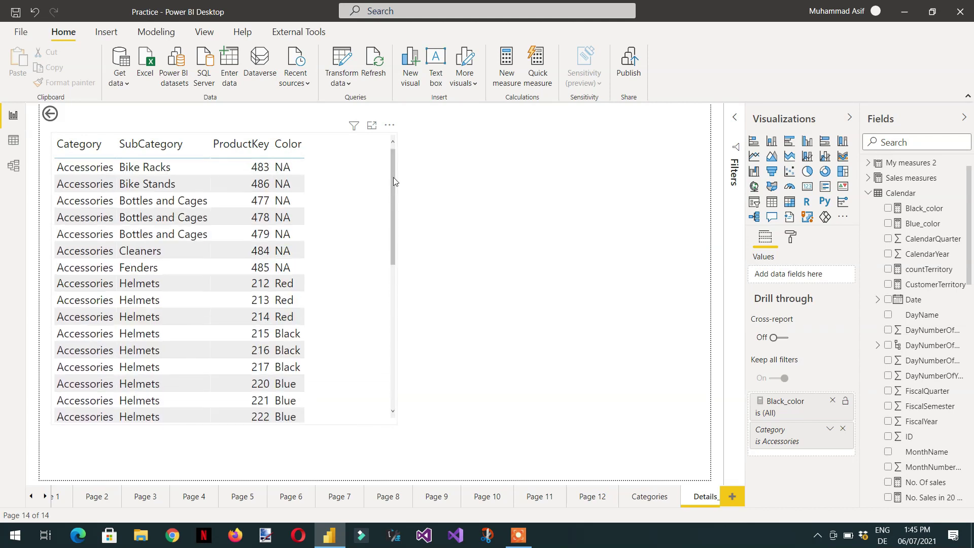
Widen the product table on Details_Black and add the Black_color measure to it as a column.
left_click(371, 298)
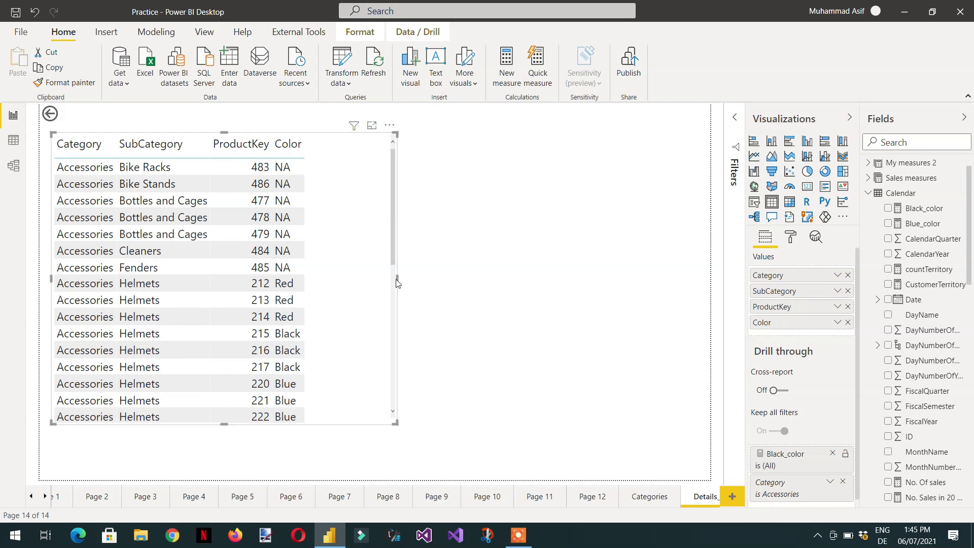
left_click_drag(397, 279, 430, 279)
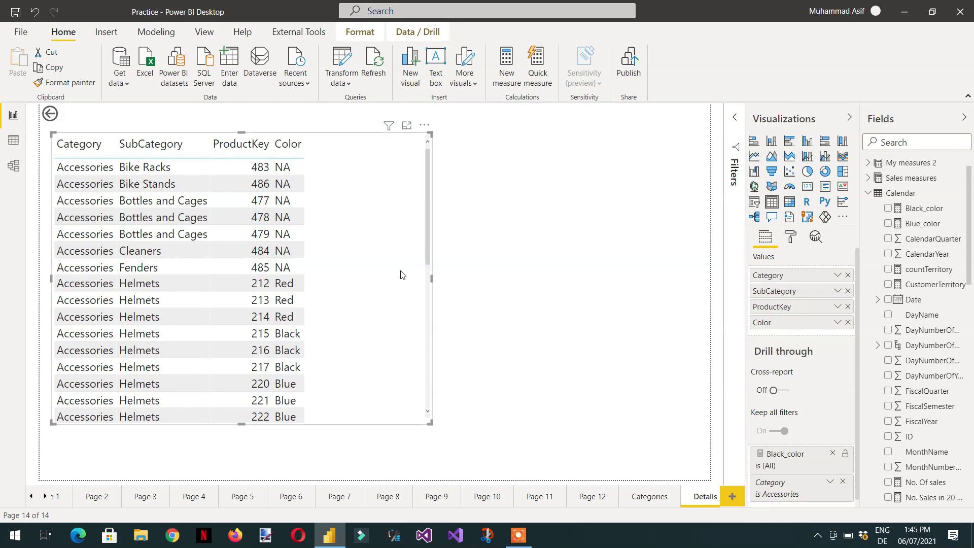
left_click_drag(921, 209, 373, 301)
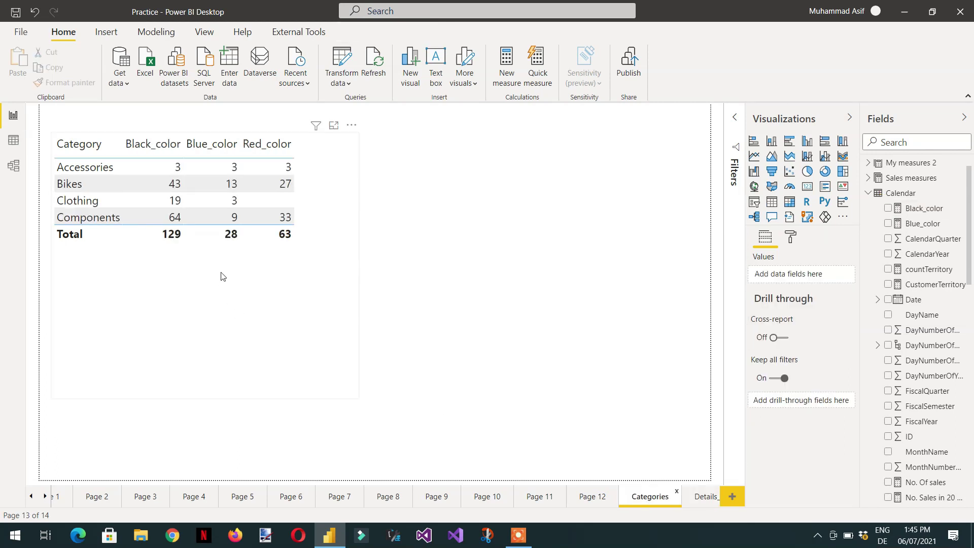
Drill through from the Clothing row's Black_color count on Categories to Details_Black and look through the listed products.
right_click(176, 208)
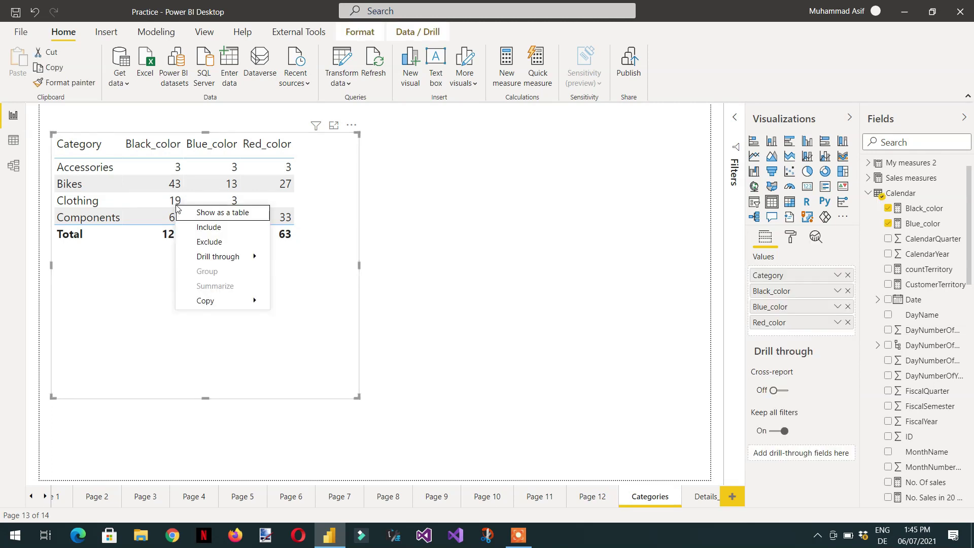
mouse_move(231, 254)
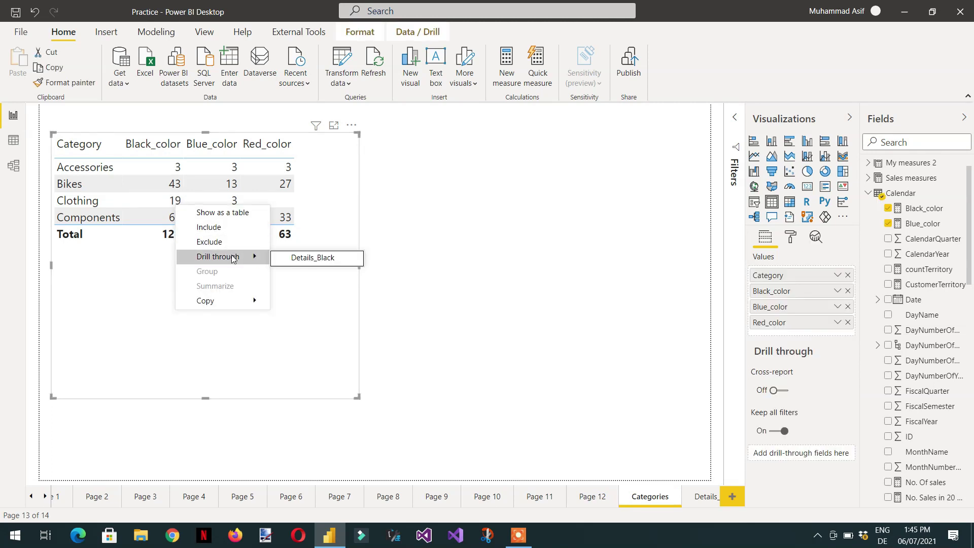
left_click(304, 259)
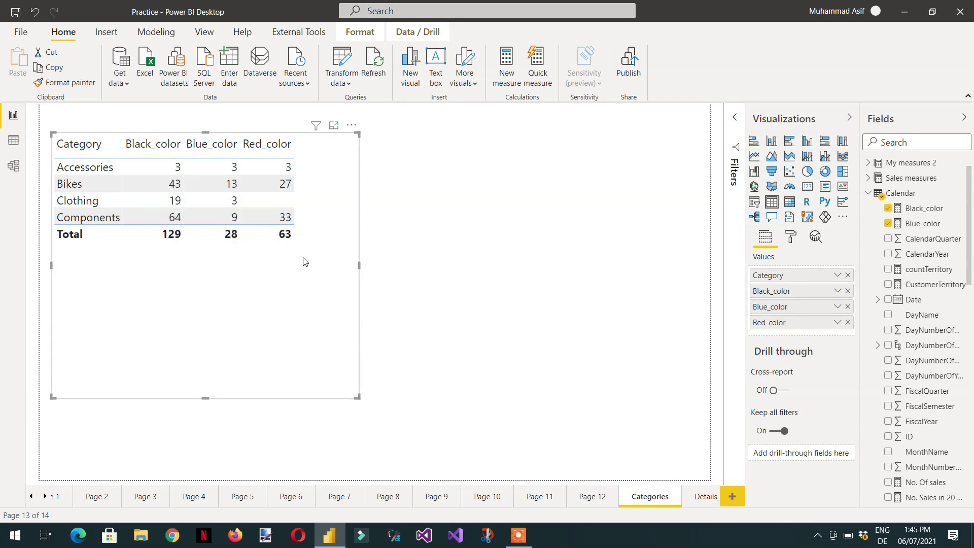
left_click_drag(428, 279, 437, 370)
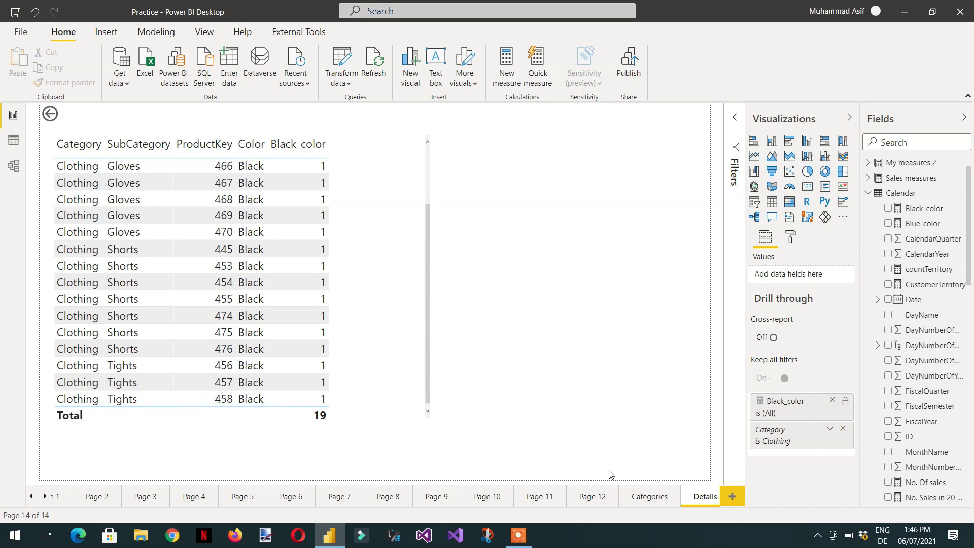
Duplicate the Details_Black page and rename the copy Details_Blue.
right_click(703, 502)
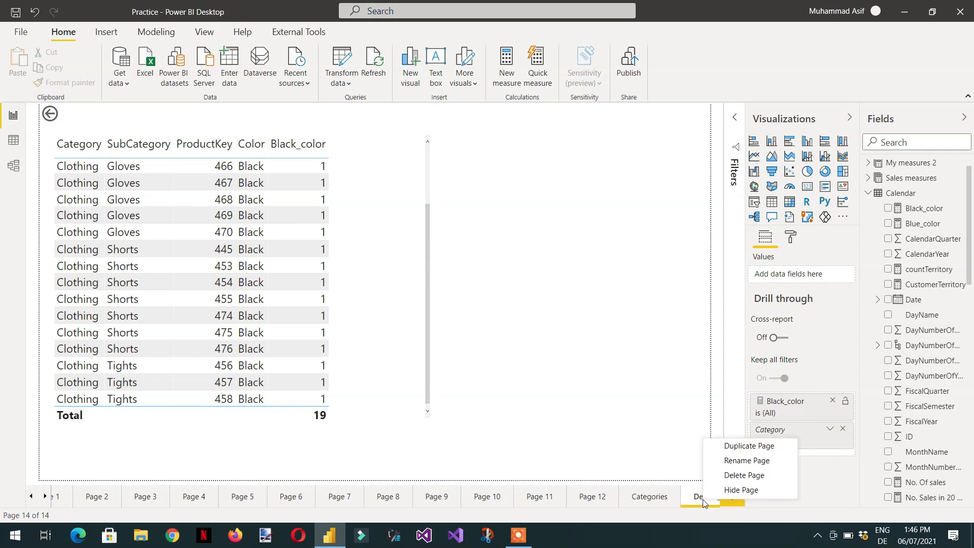
left_click(745, 446)
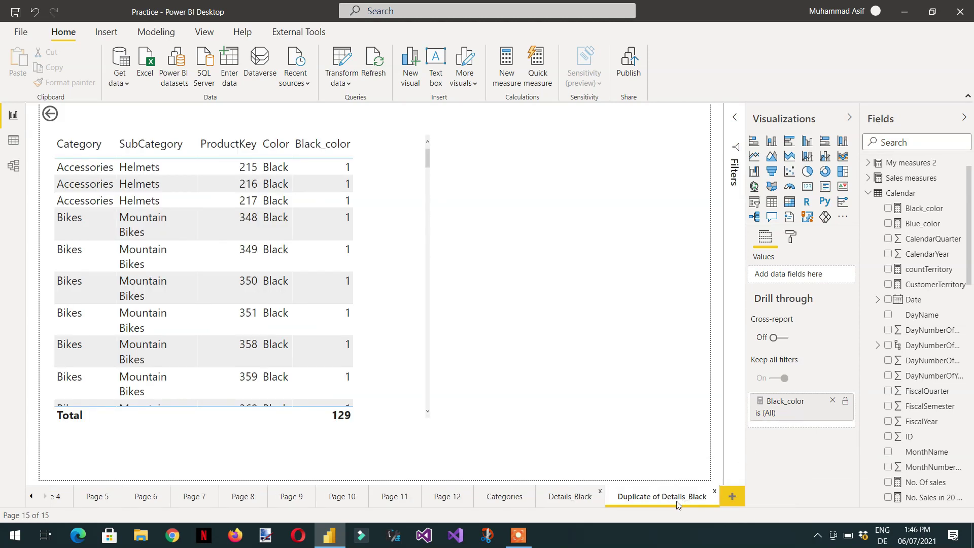
double_click(677, 501)
key("Home")
key("BackSpace")
key("BackSpace")
key("BackSpace")
key("BackSpace")
key("BackSpace")
key("BackSpace")
key("BackSpace")
key("BackSpace")
key("BackSpace")
key("BackSpace")
key("BackSpace")
key("BackSpace")
key("BackSpace")
key("BackSpace")
key("BackSpace")
key("BackSpace")
key("BackSpace")
type("lue")
key("Return")
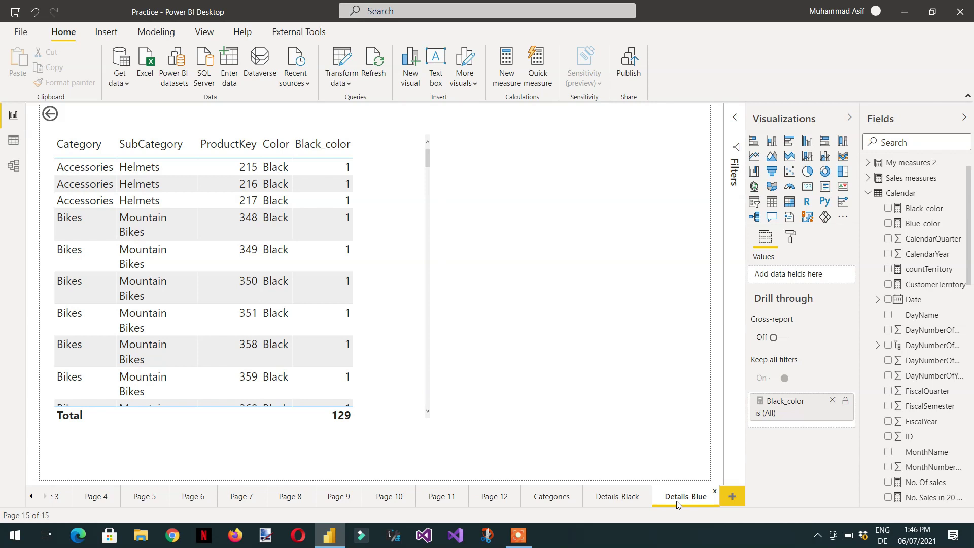
Replace Black_color with Blue_color on the Details_Blue page, both as the drill-through field and as the table's measure column.
left_click(833, 401)
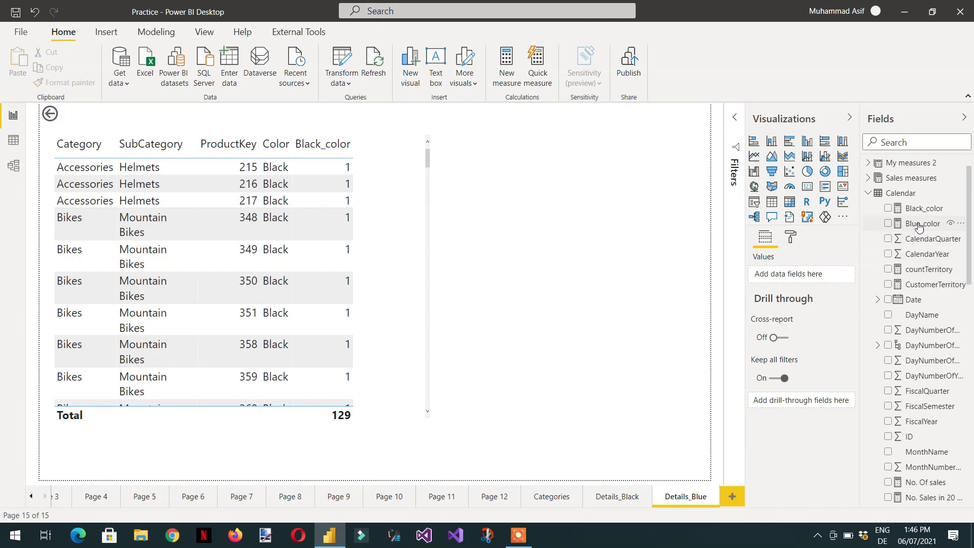
left_click_drag(919, 227, 820, 404)
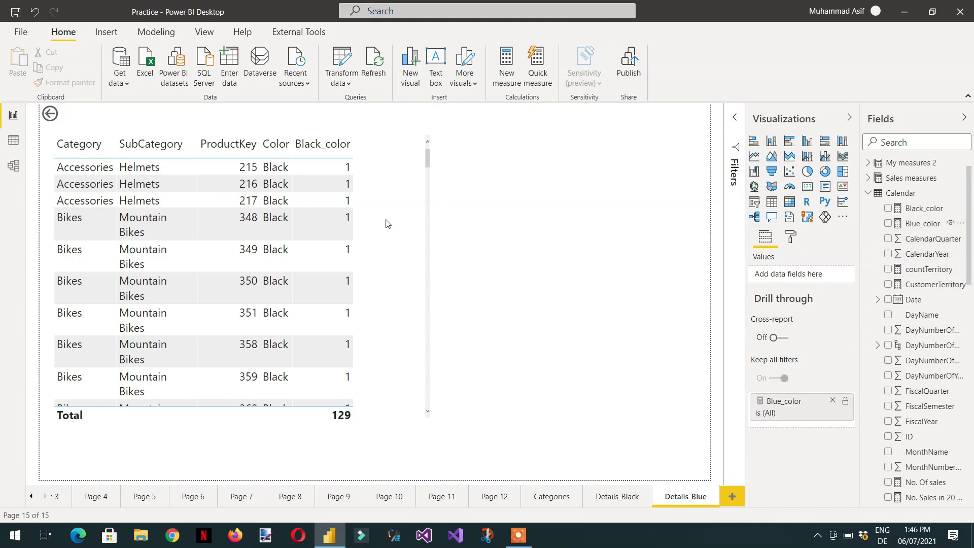
left_click(371, 235)
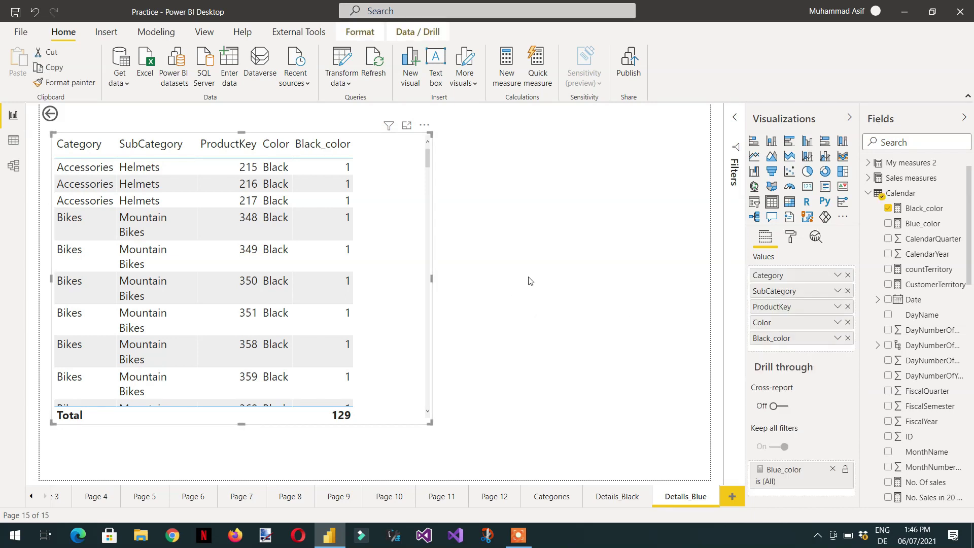
left_click(846, 338)
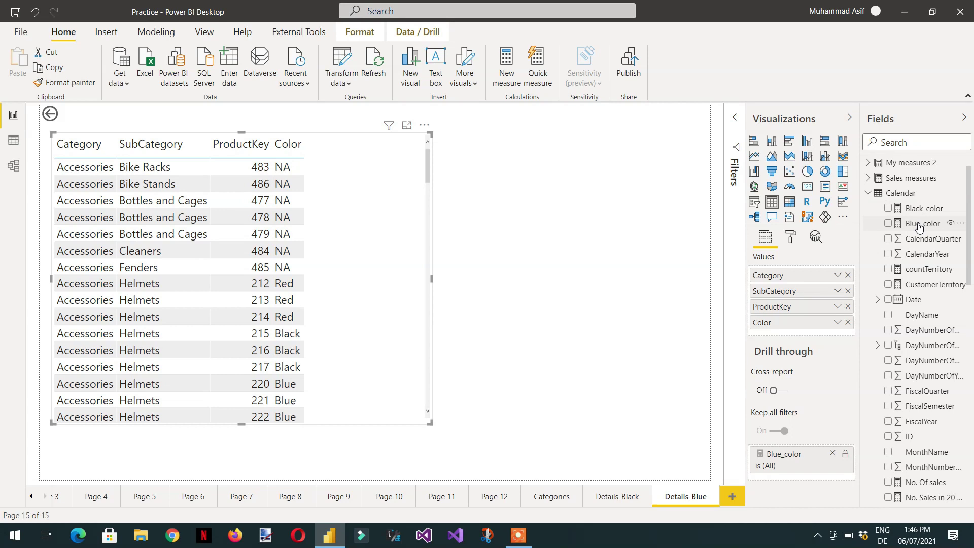
left_click_drag(922, 223, 804, 337)
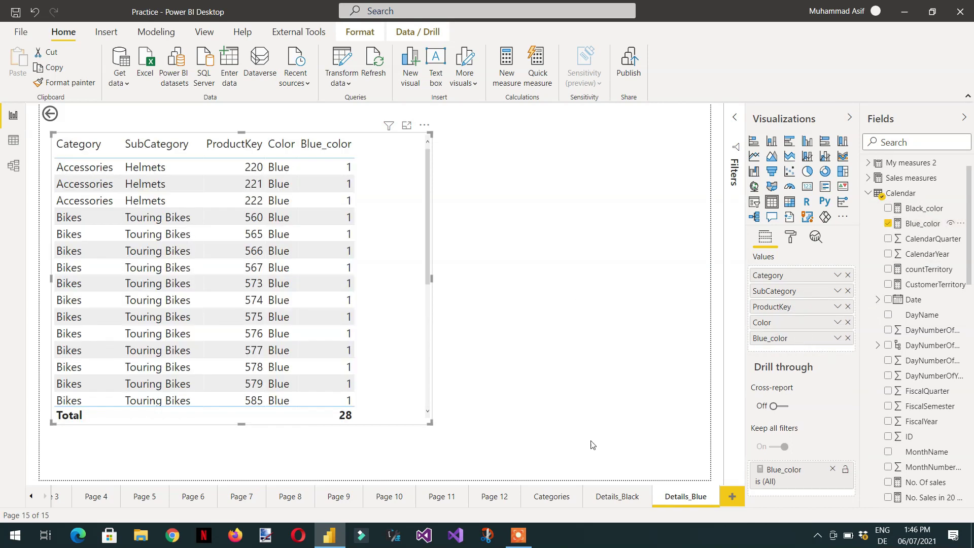
Test the drill-through from the Components row's Blue_color count on Categories to Details_Blue, and return to Categories.
left_click(619, 501)
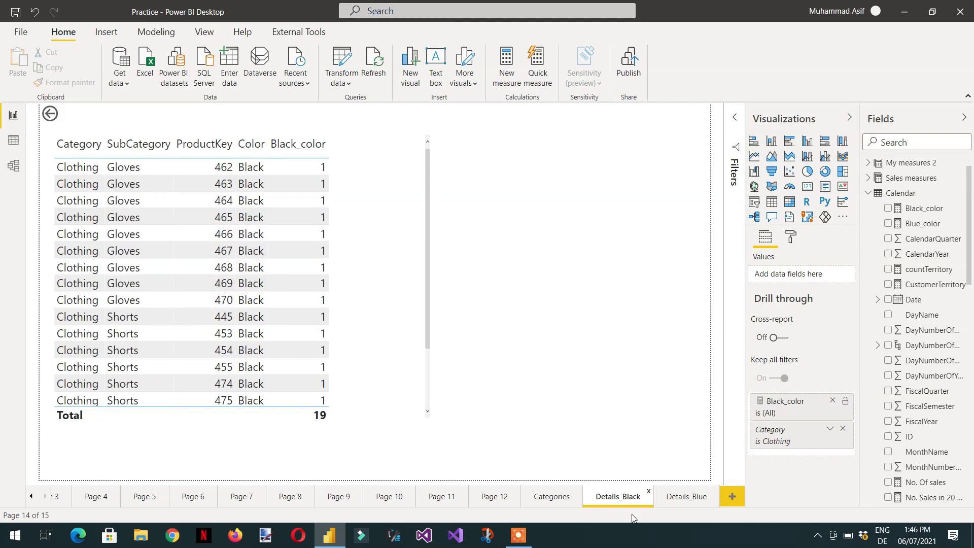
left_click(553, 498)
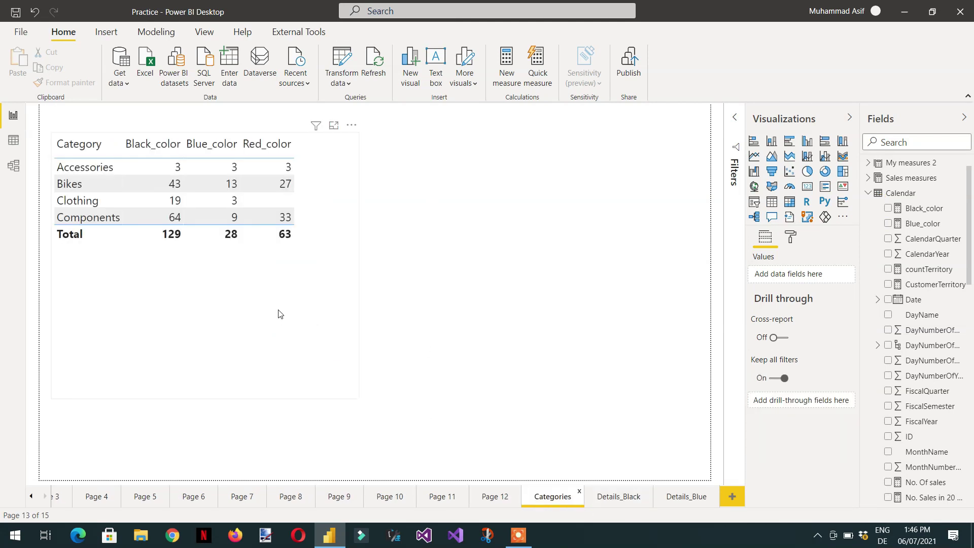
right_click(235, 217)
mouse_move(277, 268)
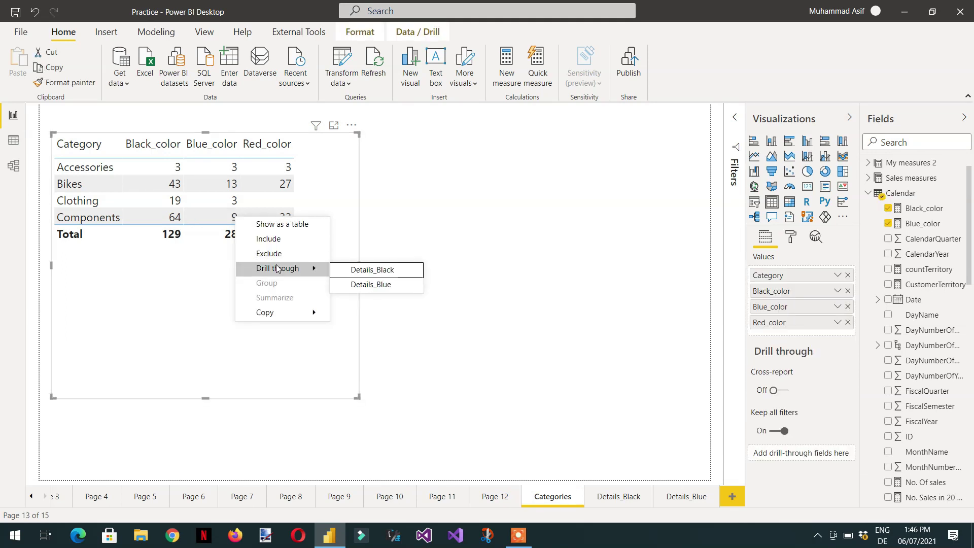
left_click(380, 287)
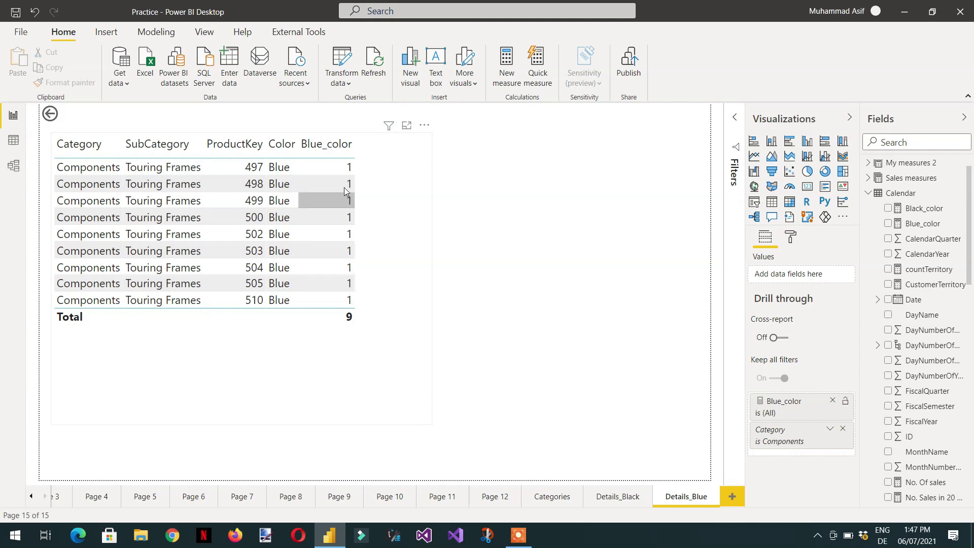
left_click(552, 497)
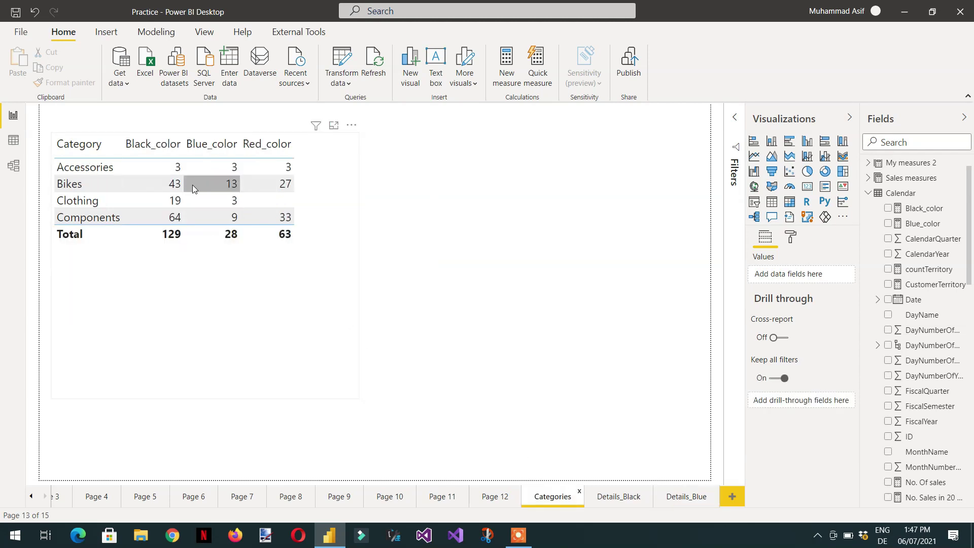